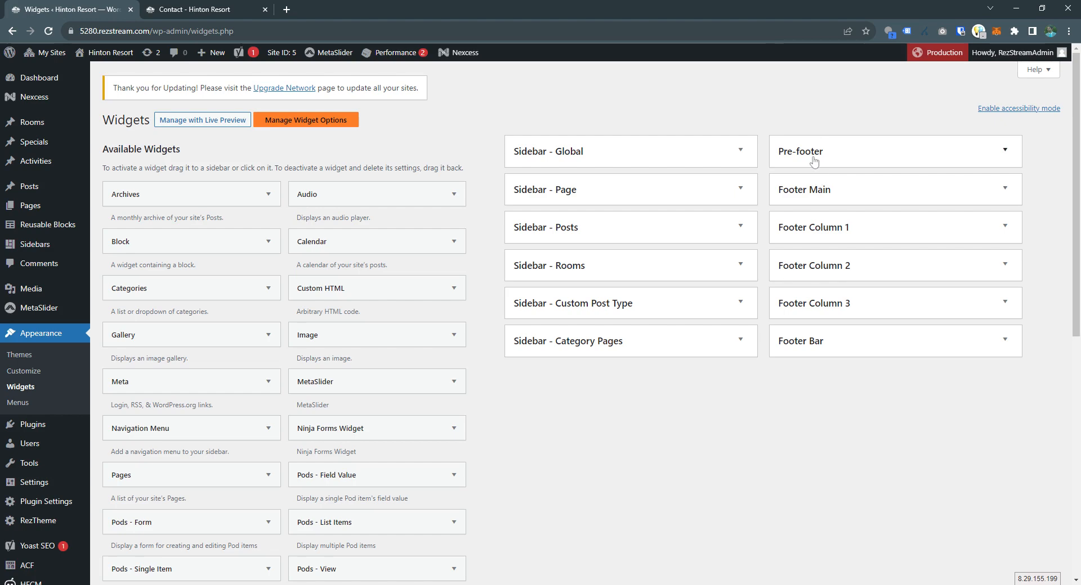
# - Look over the sidebar on the live Contact page and return to the Widgets admin page
pyautogui.click(193, 8)
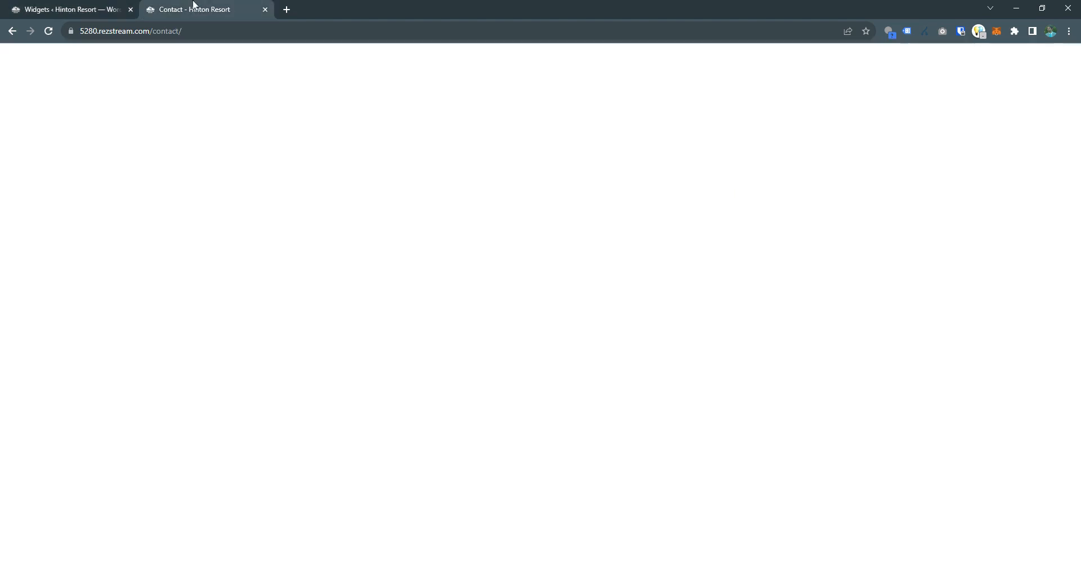
pyautogui.scroll(1, 646, 218)
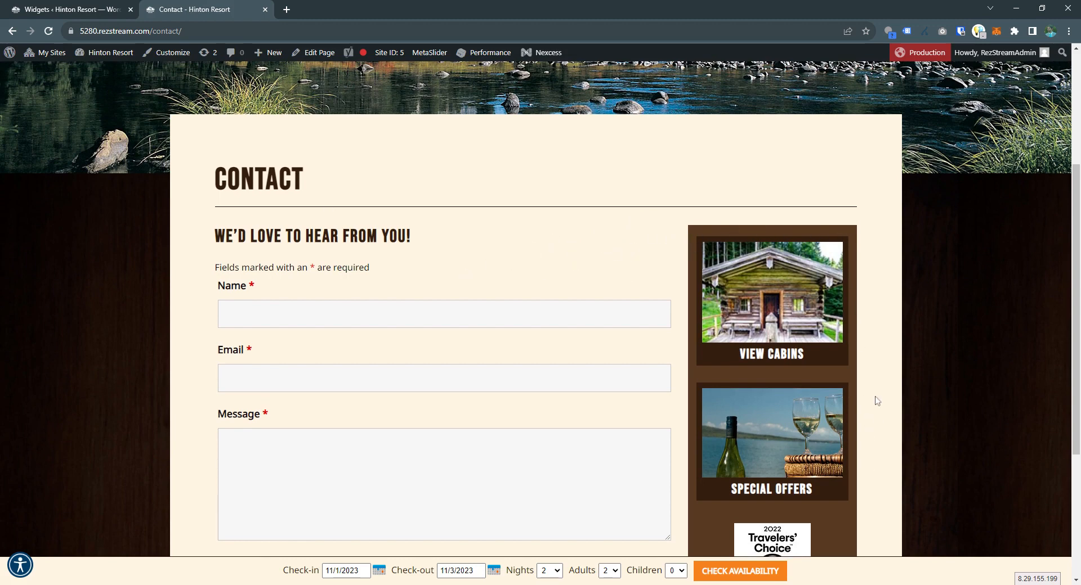
pyautogui.scroll(-1, 877, 401)
pyautogui.click(71, 9)
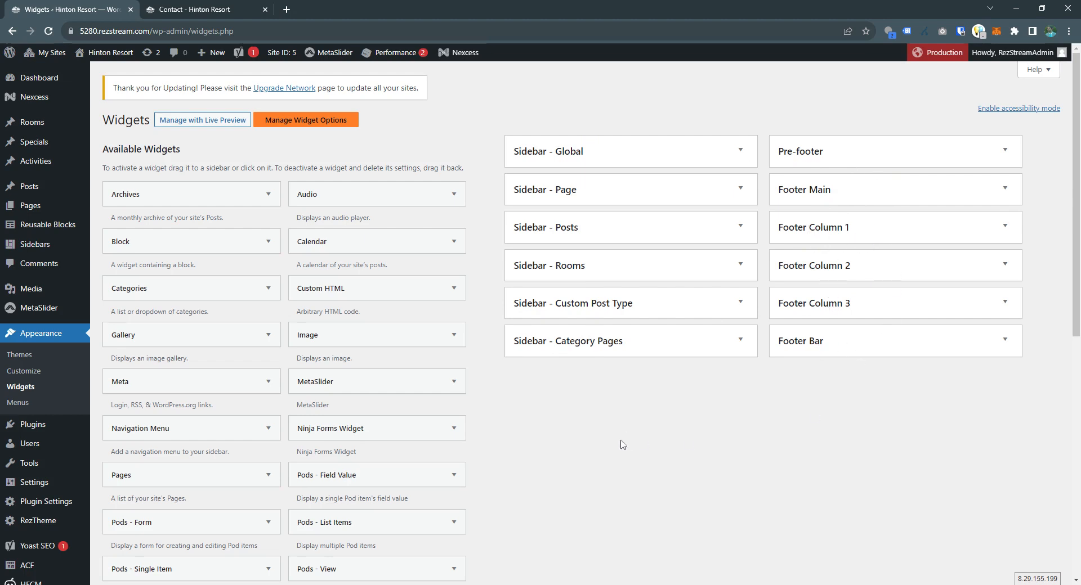
# - Add a Text widget at the start of Sidebar - Page and enter "Test" as its content
pyautogui.scroll(-1, 489, 317)
pyautogui.scroll(-4, 489, 317)
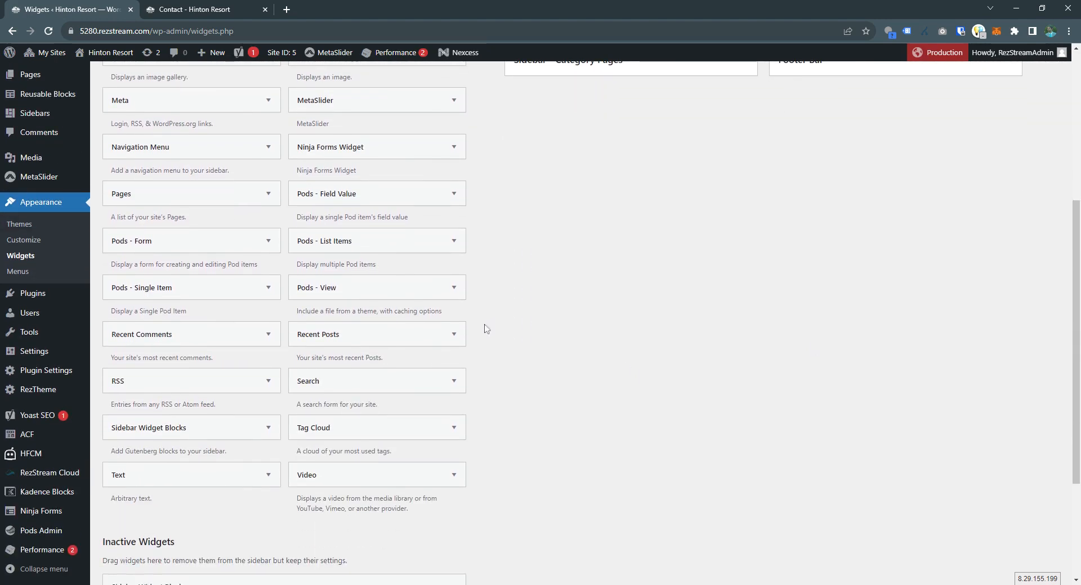
pyautogui.moveTo(193, 475); pyautogui.dragTo(591, 218)
pyautogui.scroll(5, 705, 400)
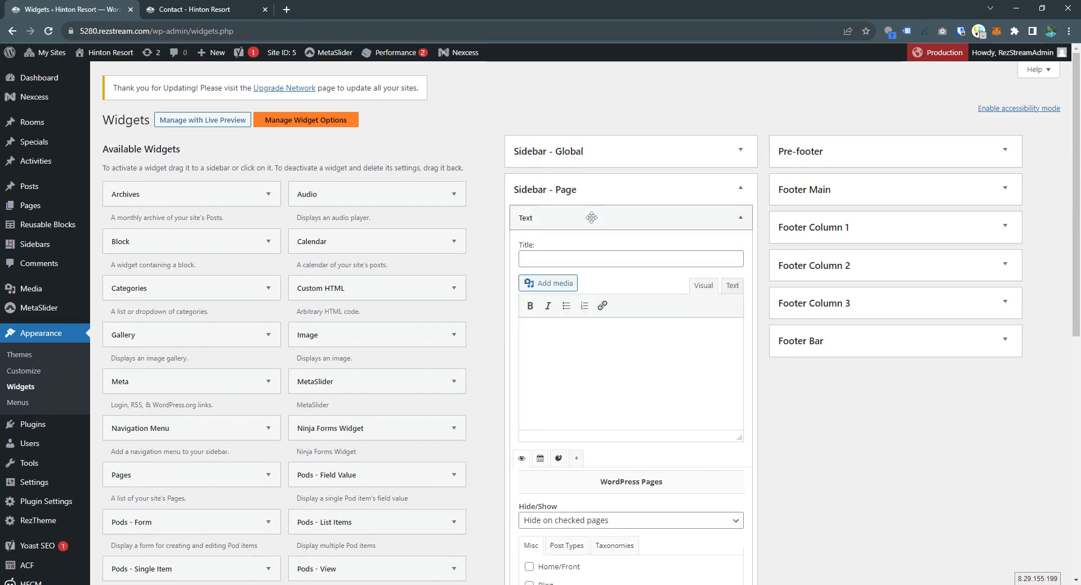
pyautogui.click(556, 345)
pyautogui.write('Test')
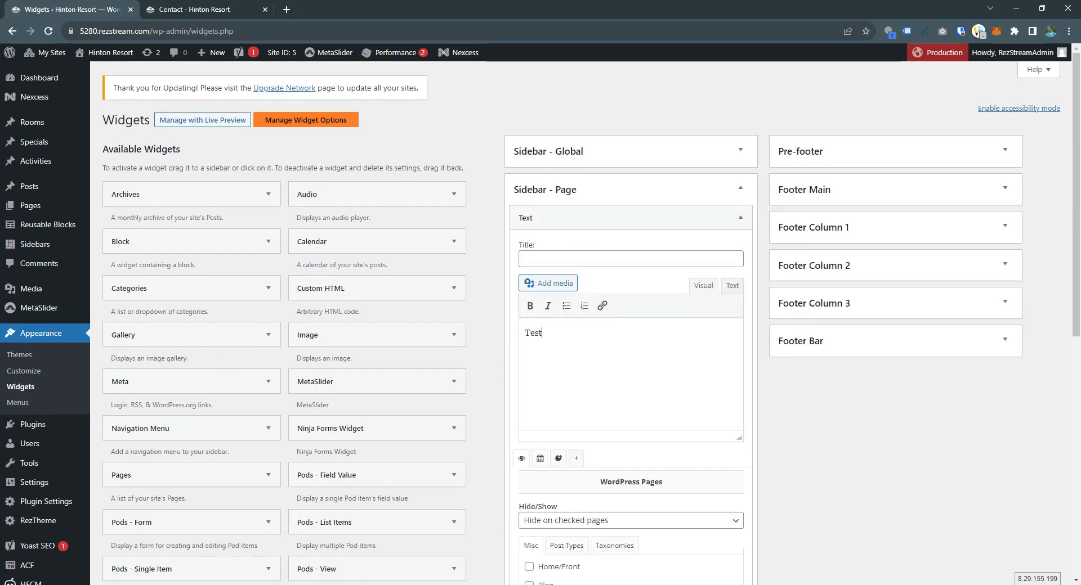
# - Save and collapse the new Text widget, and reload the Contact page to check its sidebar
pyautogui.scroll(-3, 756, 485)
pyautogui.click(731, 512)
pyautogui.scroll(3, 826, 431)
pyautogui.click(740, 218)
pyautogui.click(225, 8)
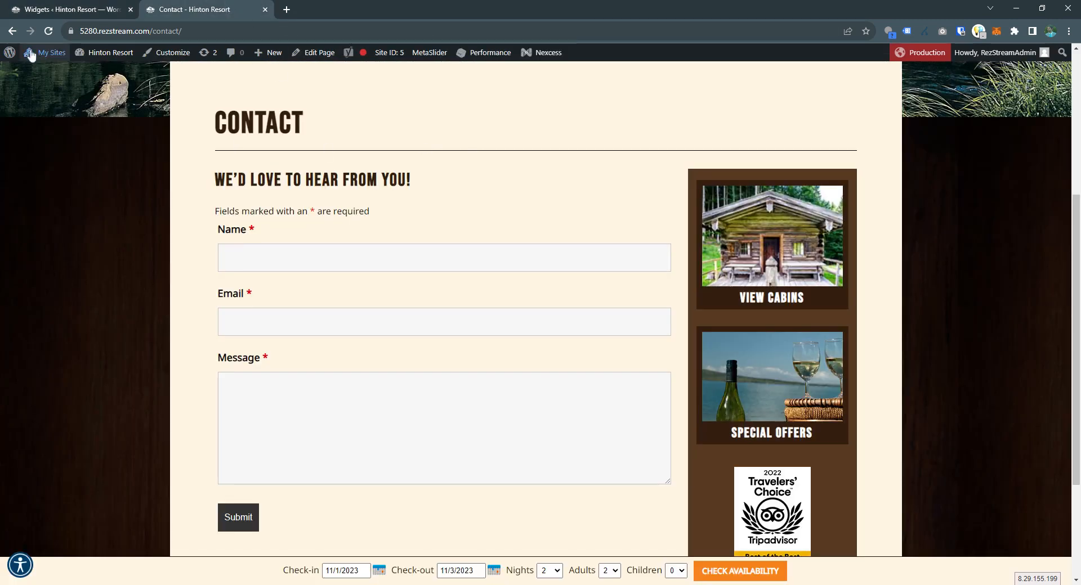
pyautogui.click(48, 30)
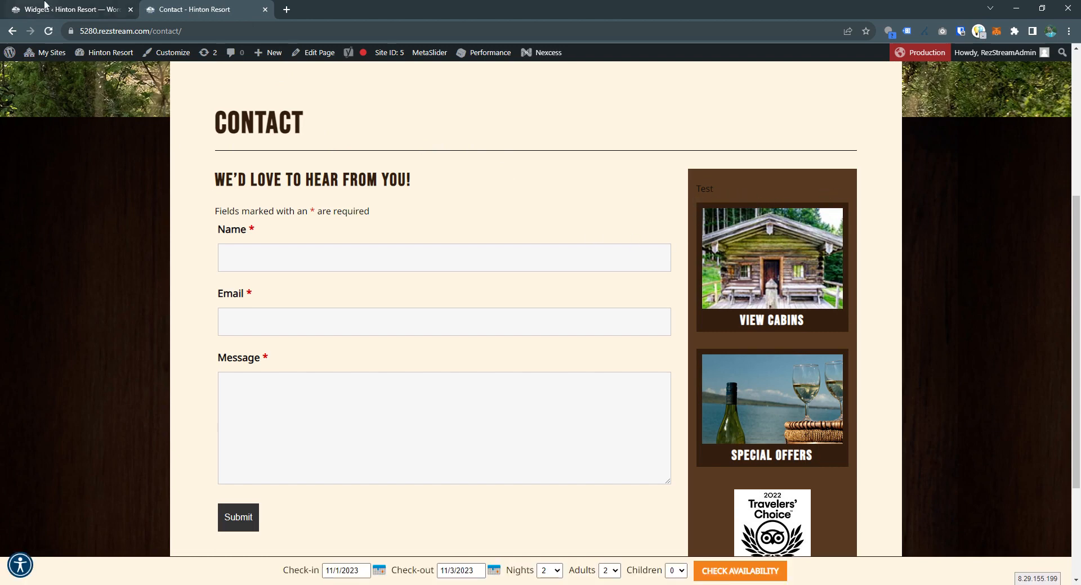
# - Move the Text widget from Sidebar - Page to the Pre-footer area and check its placement on the Contact page
pyautogui.click(62, 9)
pyautogui.moveTo(586, 219); pyautogui.dragTo(846, 180)
pyautogui.click(221, 9)
pyautogui.scroll(-3, 631, 210)
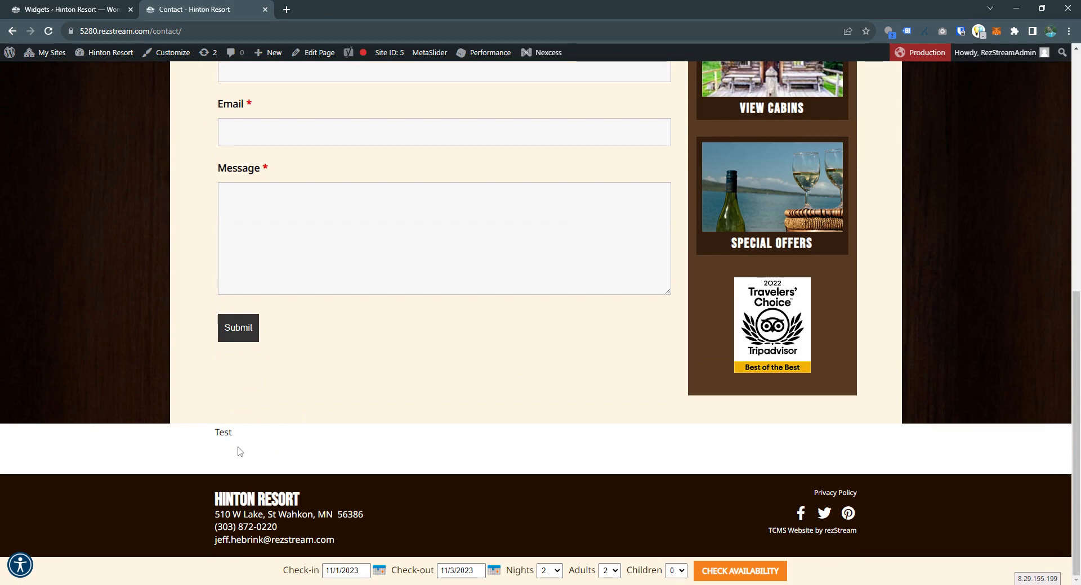
# - Move the Text widget from Pre-footer to Footer Main and reload the Contact page to check its placement
pyautogui.click(67, 10)
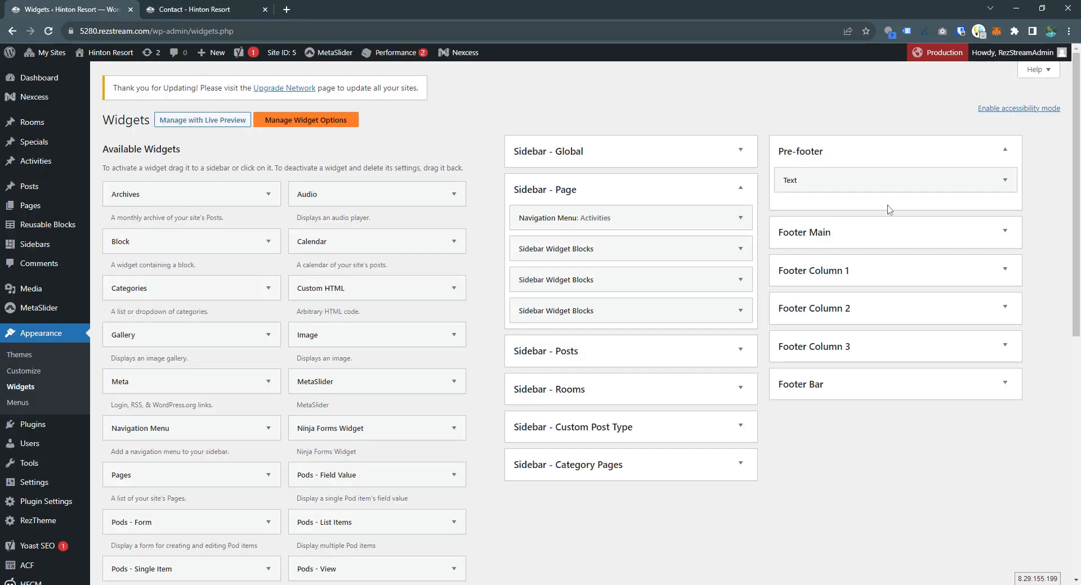
pyautogui.moveTo(813, 181); pyautogui.dragTo(838, 270)
pyautogui.click(191, 9)
pyautogui.click(48, 31)
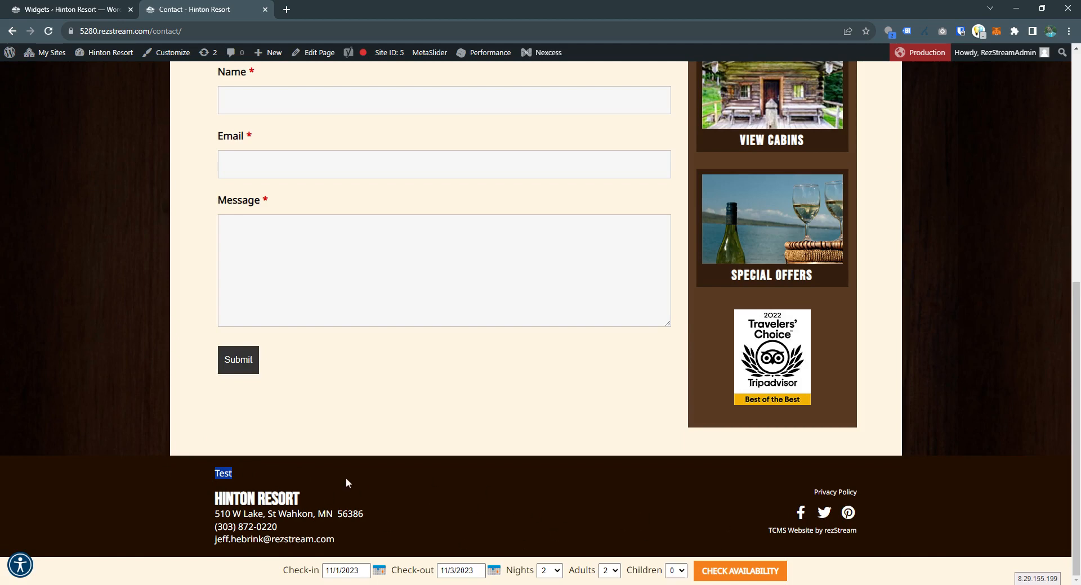
pyautogui.click(424, 524)
# - Move the Text widget from Footer Main to Footer Bar and reload the Contact page to check its placement
pyautogui.hotkey('ctrl', '1')
pyautogui.moveTo(819, 262); pyautogui.dragTo(819, 438)
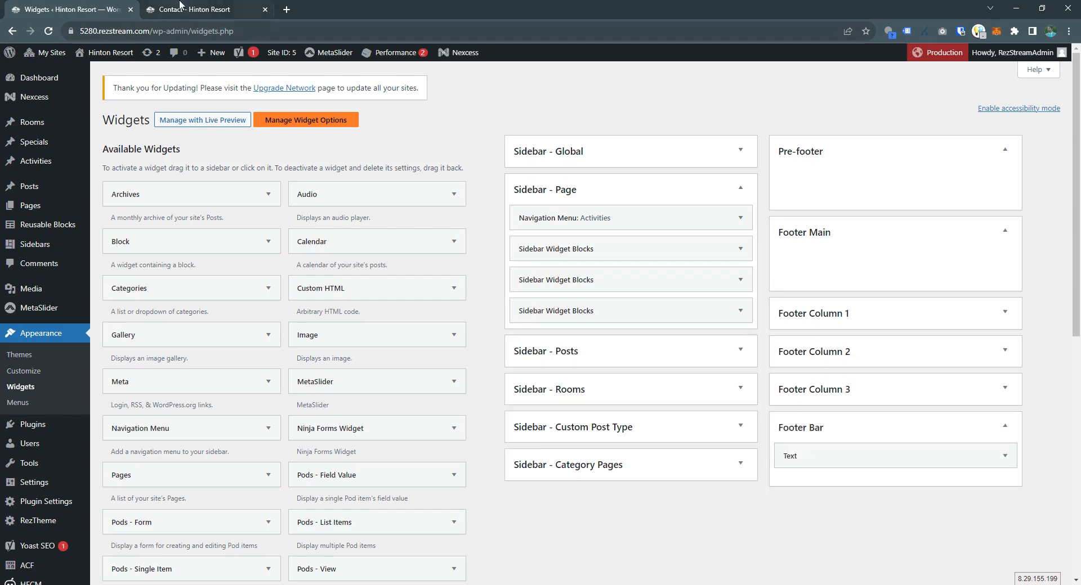
pyautogui.click(191, 9)
pyautogui.click(49, 31)
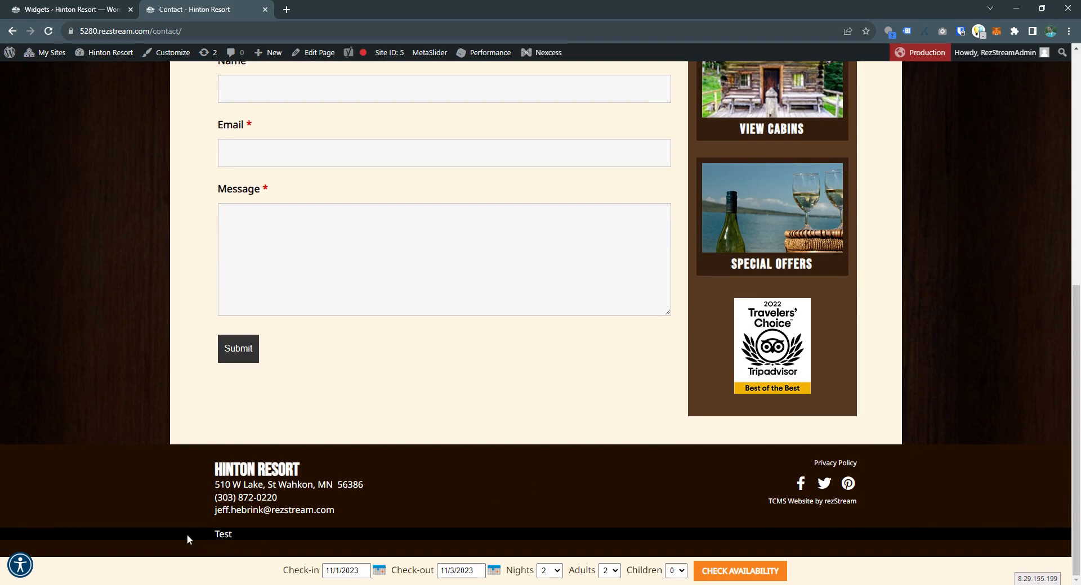
# - Return to the Widgets page and examine the available widget types and the inactive widgets
pyautogui.click(131, 4)
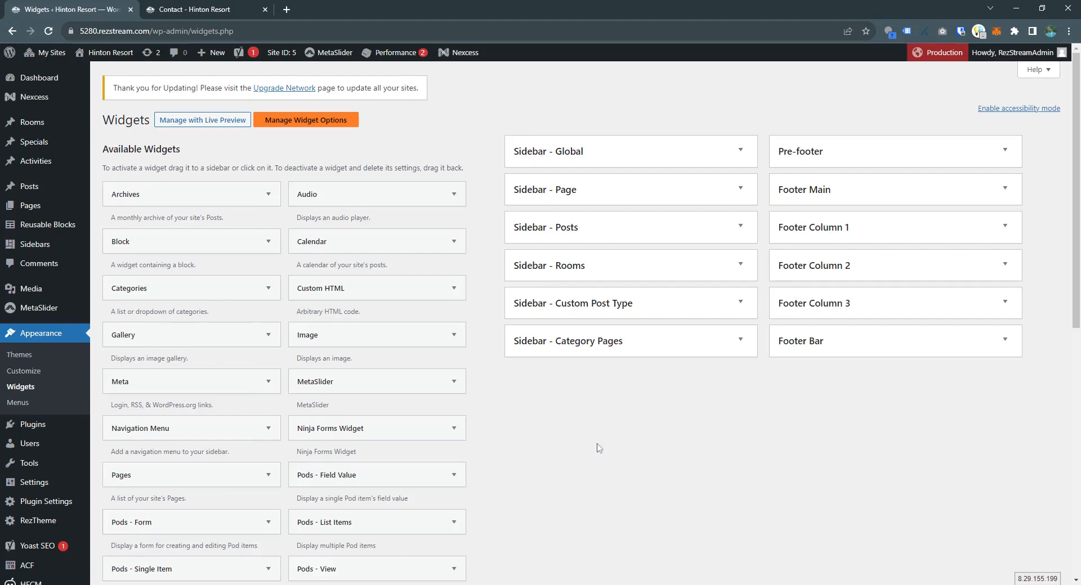
pyautogui.scroll(-3, 591, 444)
pyautogui.scroll(3, 550, 439)
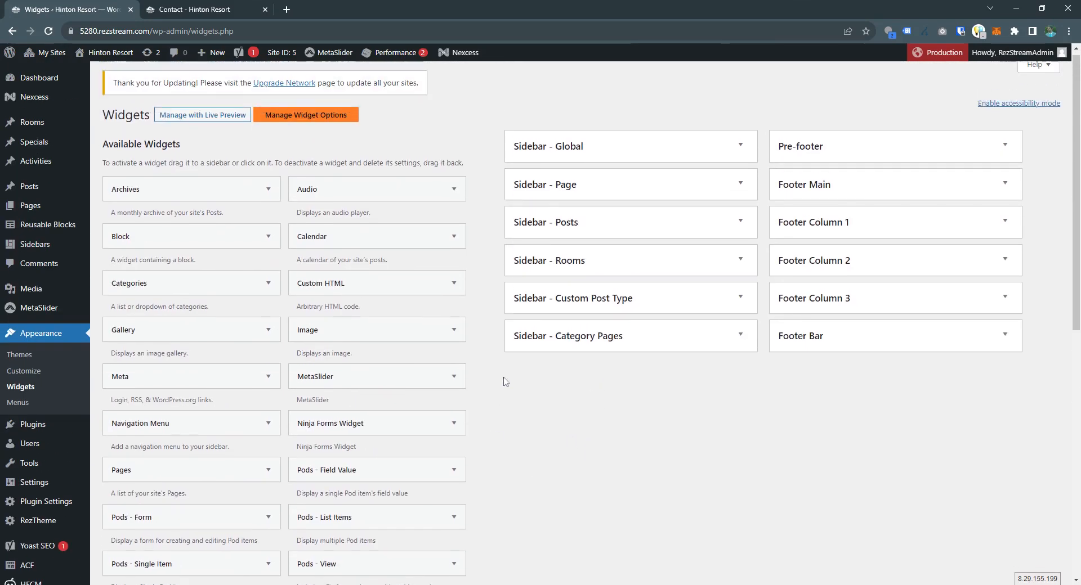
pyautogui.scroll(-1, 505, 382)
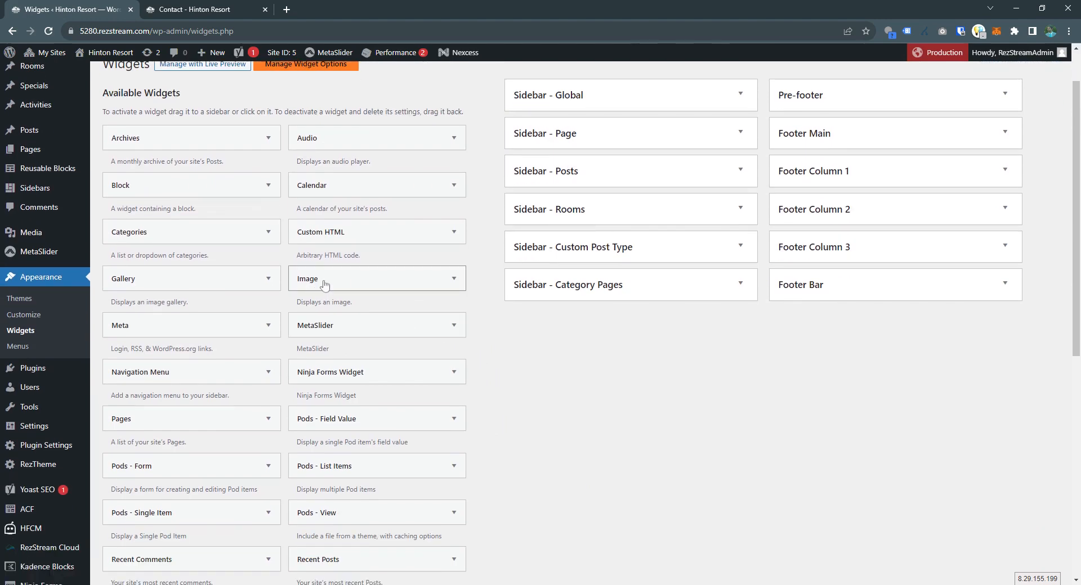
pyautogui.scroll(-2, 295, 284)
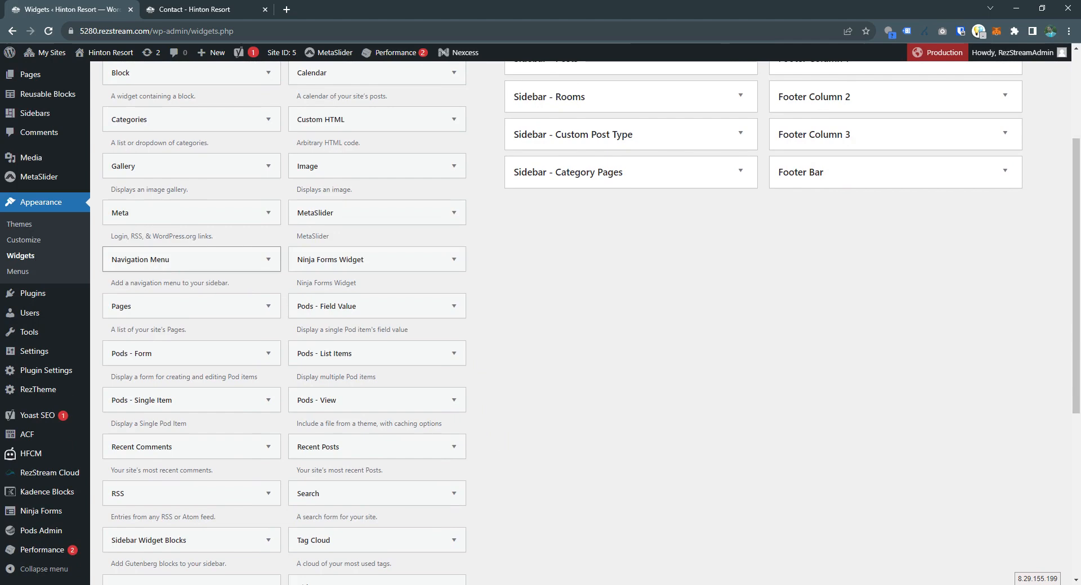
pyautogui.scroll(-4, 191, 259)
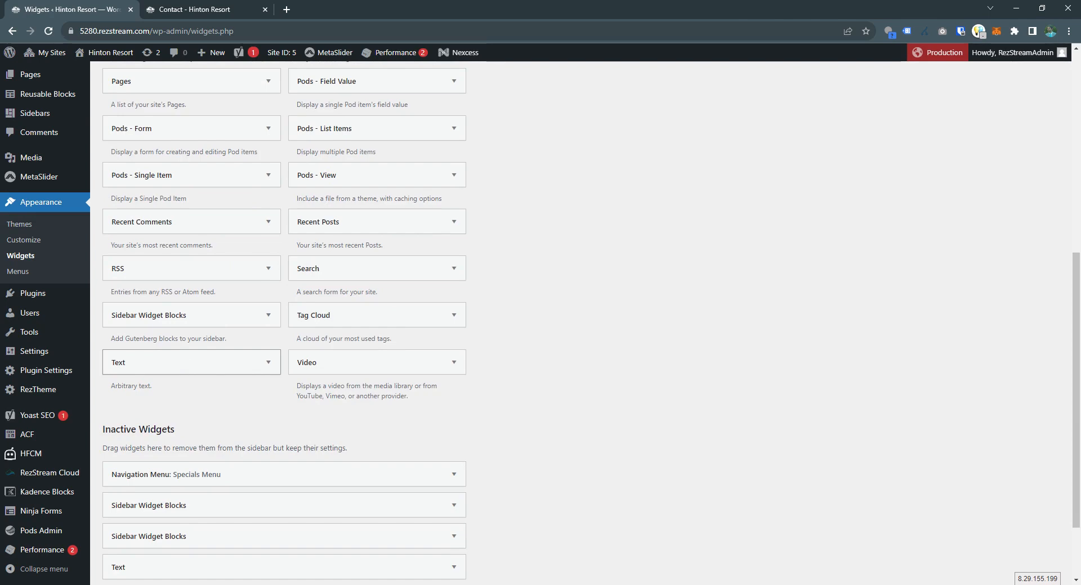
pyautogui.scroll(7, 509, 378)
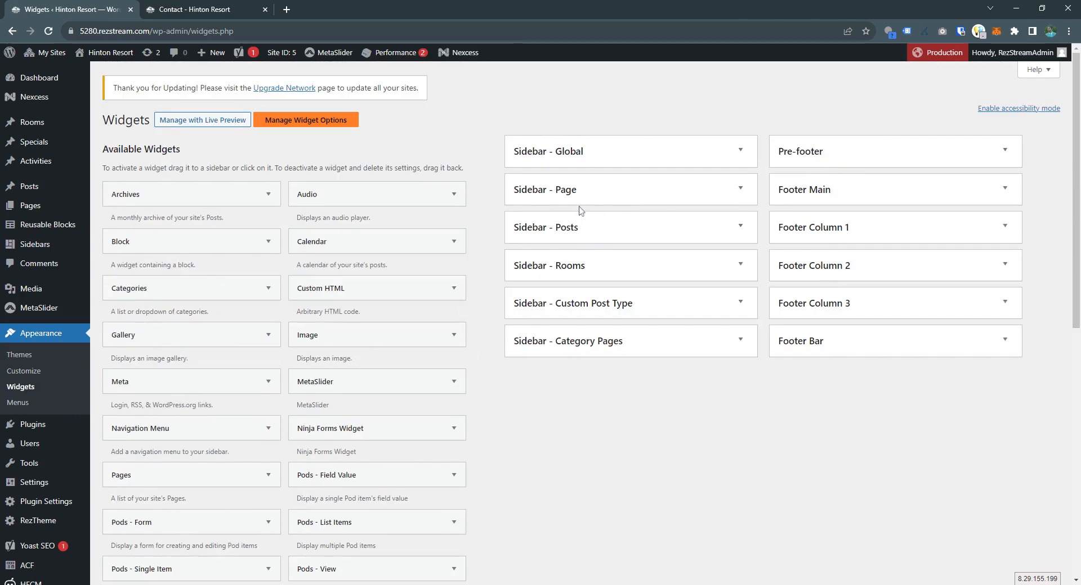
# - Add a Text widget at the start of Sidebar - Page and enter "Test text" as its content
pyautogui.click(740, 189)
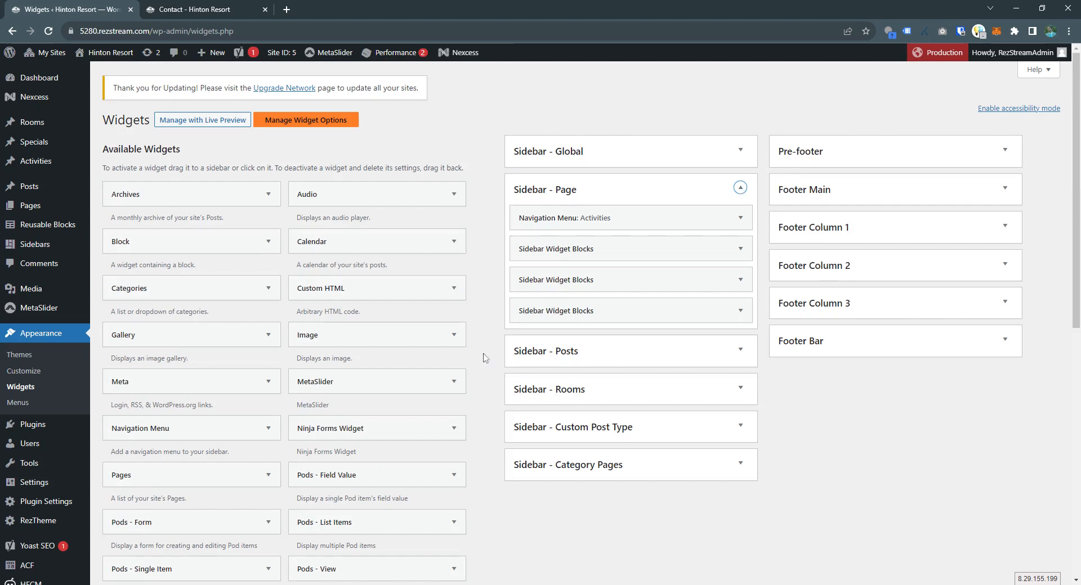
pyautogui.scroll(-7, 476, 354)
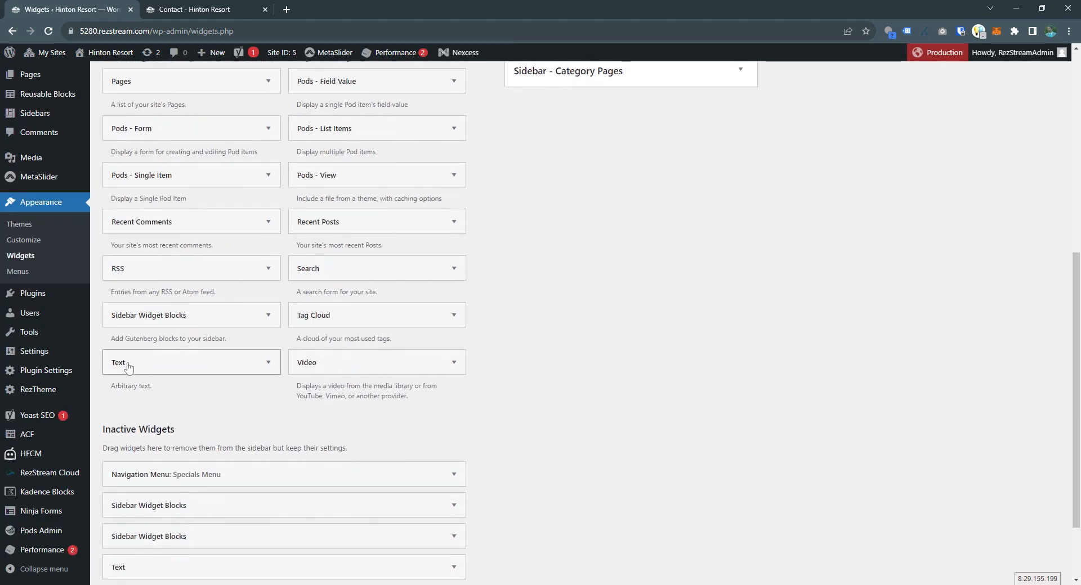
pyautogui.moveTo(128, 362); pyautogui.dragTo(576, 215)
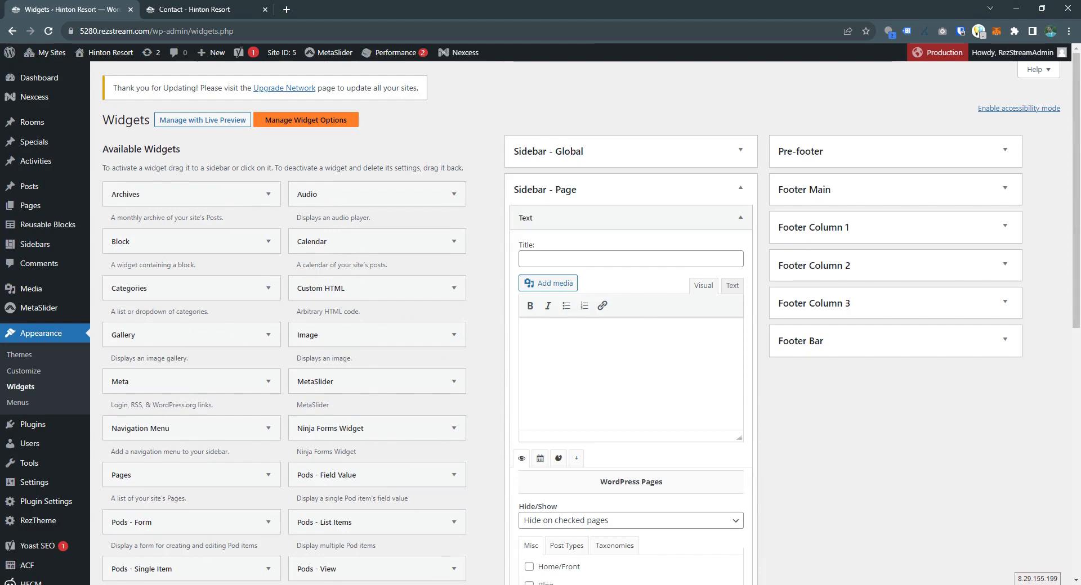
pyautogui.write('Test text')
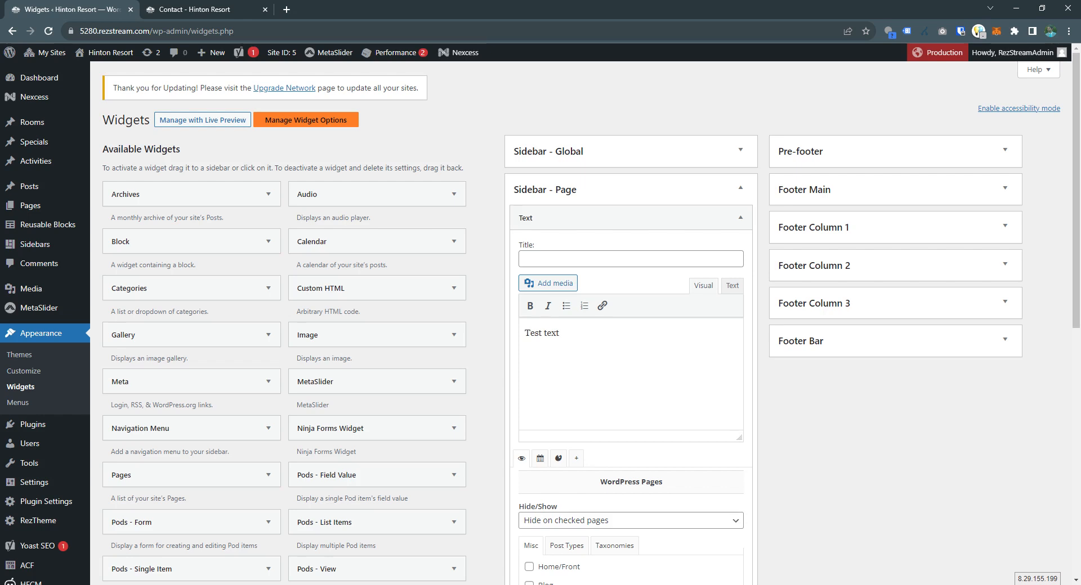
# - Make the widget's "Test text" bold and insert the image cabin-4-2.jpeg from the media library below it
pyautogui.tripleClick(533, 333)
pyautogui.click(530, 306)
pyautogui.click(564, 333)
pyautogui.press('Return')
pyautogui.click(548, 283)
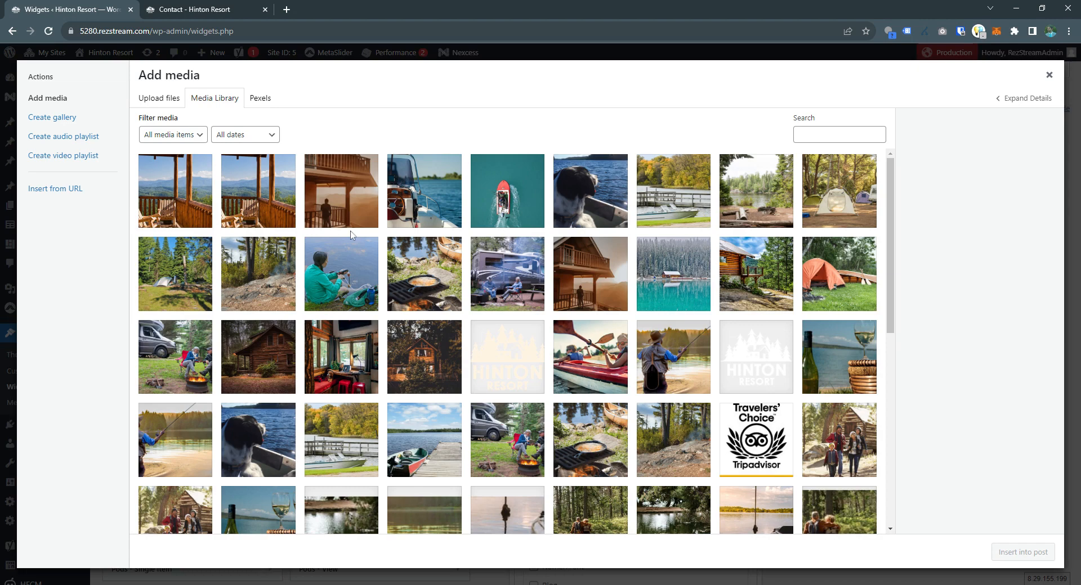
pyautogui.click(165, 193)
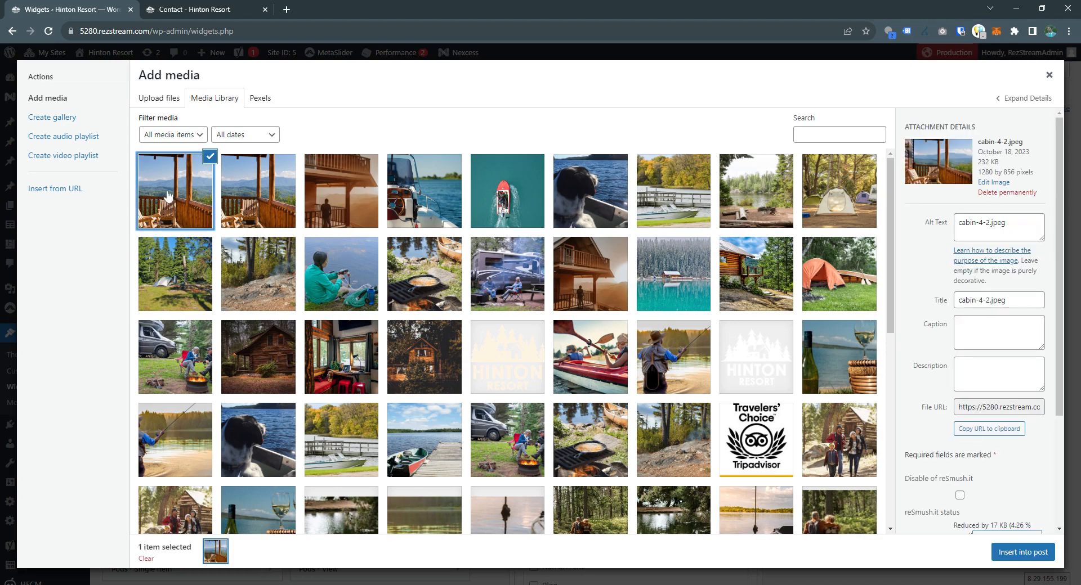
pyautogui.click(1022, 553)
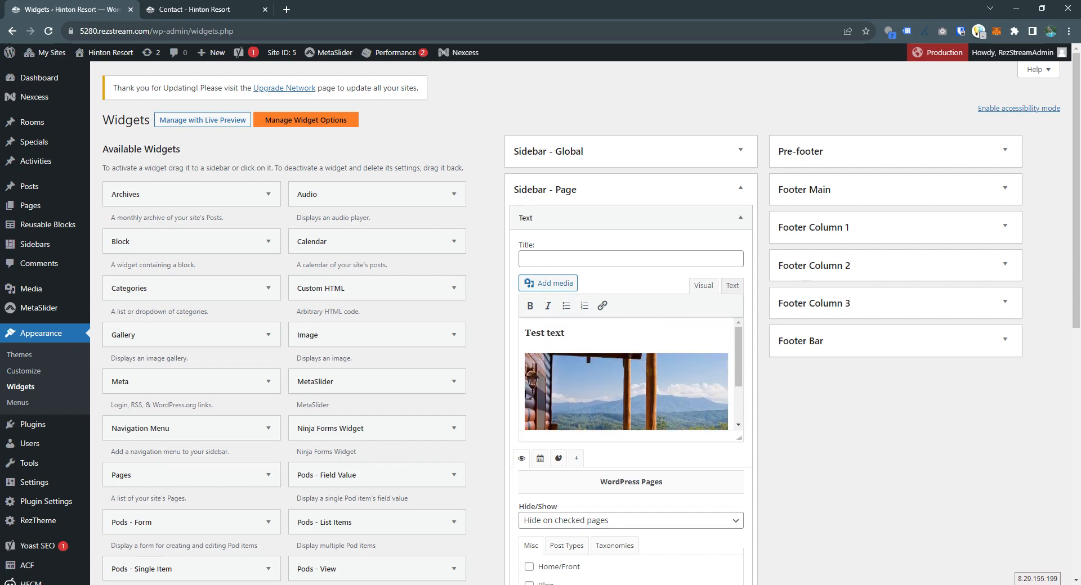
# - Save the Text widget and reload the Contact page to check the text and image in its sidebar
pyautogui.scroll(-3, 749, 417)
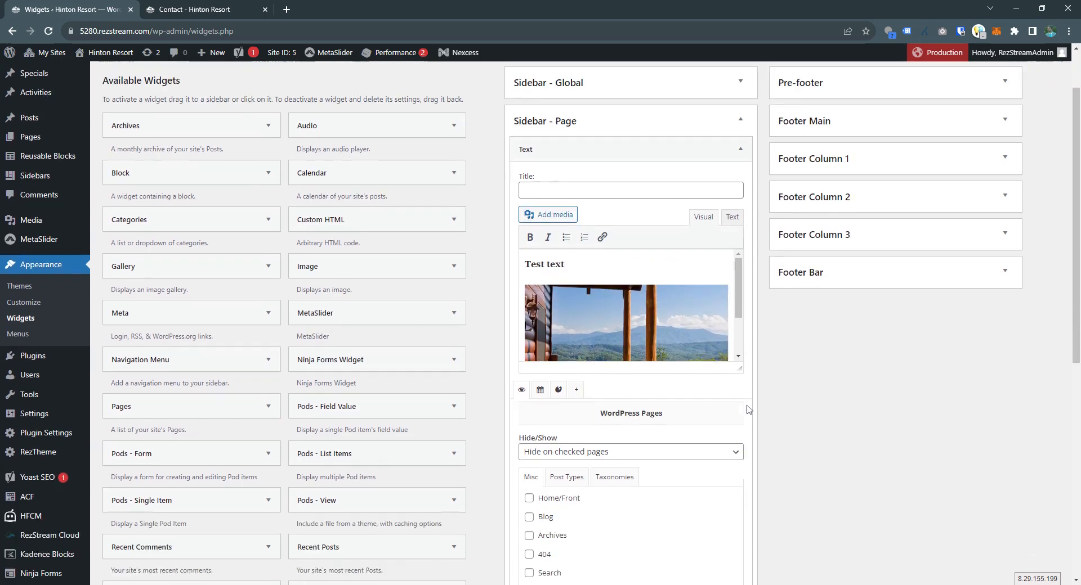
pyautogui.click(730, 509)
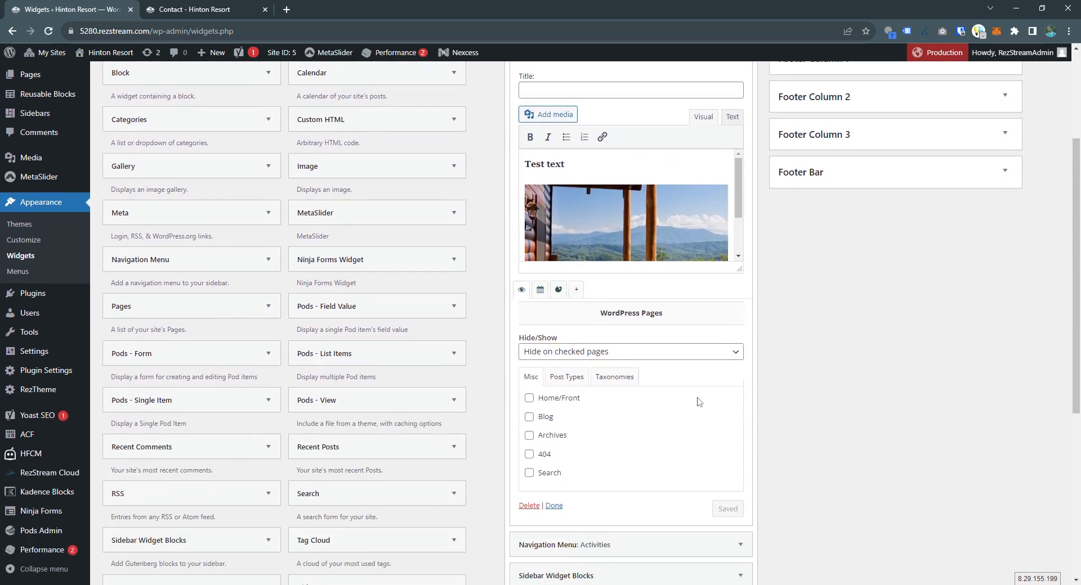
pyautogui.click(197, 6)
pyautogui.press('F5')
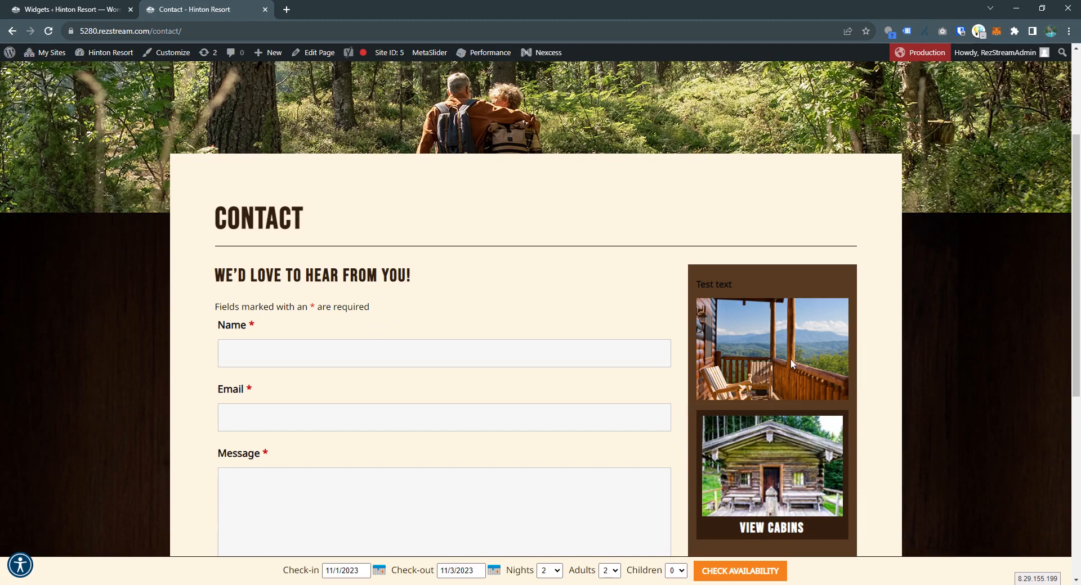
# - Delete the Text widget from Sidebar - Page and reload the Contact page to check the sidebar
pyautogui.click(72, 7)
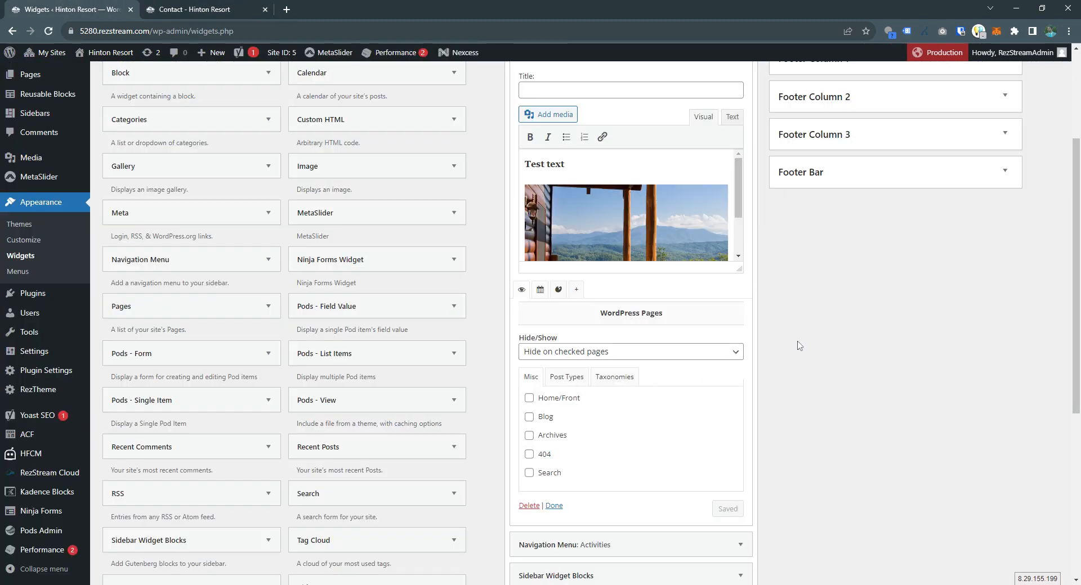
pyautogui.scroll(2, 768, 346)
pyautogui.scroll(-3, 764, 356)
pyautogui.scroll(3, 811, 446)
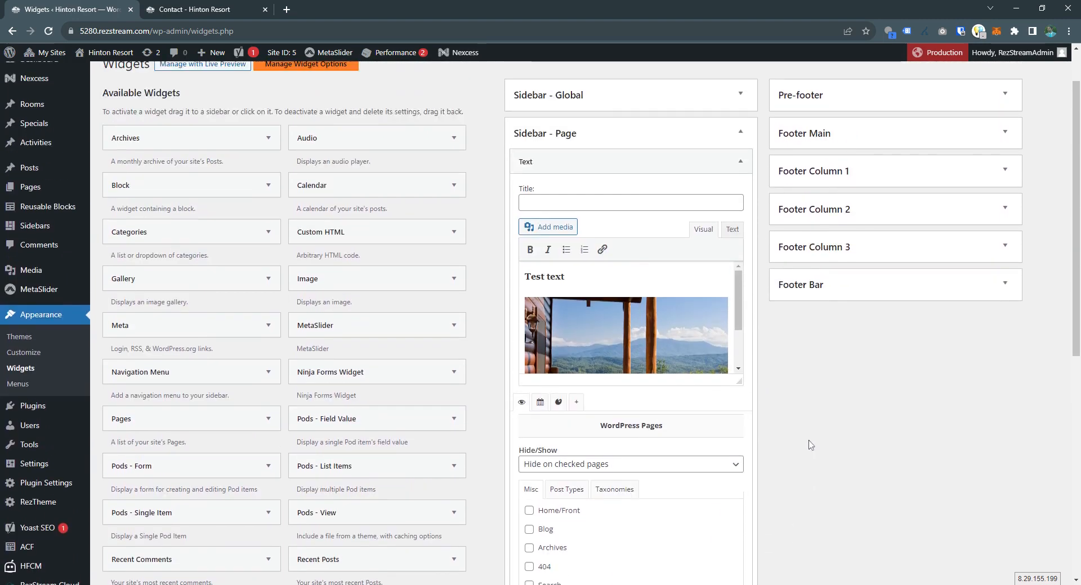
pyautogui.moveTo(35, 234)
pyautogui.scroll(-2, 489, 204)
pyautogui.scroll(-3, 624, 264)
pyautogui.scroll(-2, 732, 356)
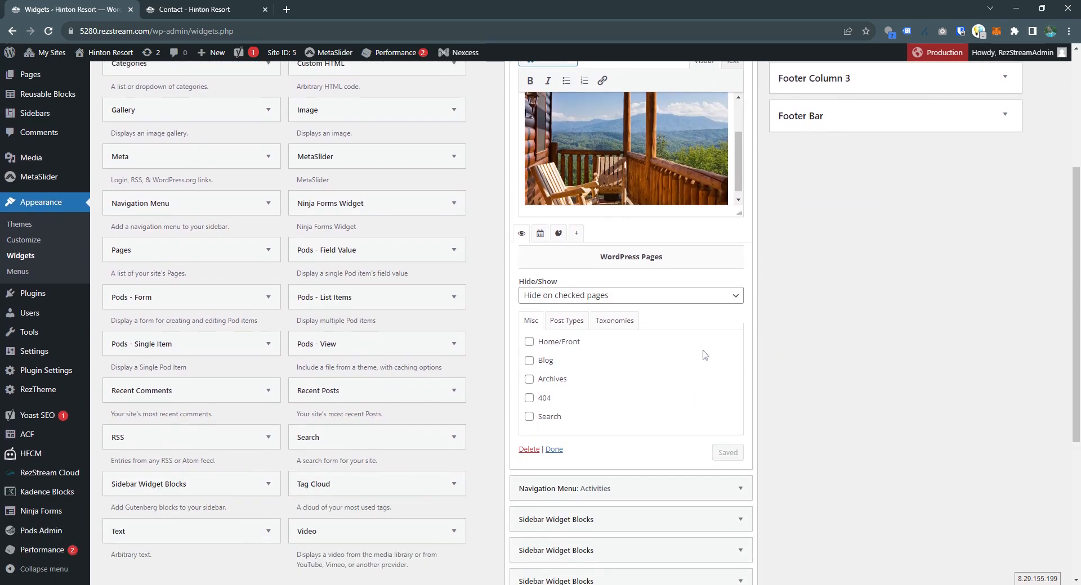
pyautogui.click(529, 450)
pyautogui.scroll(5, 492, 390)
pyautogui.click(200, 9)
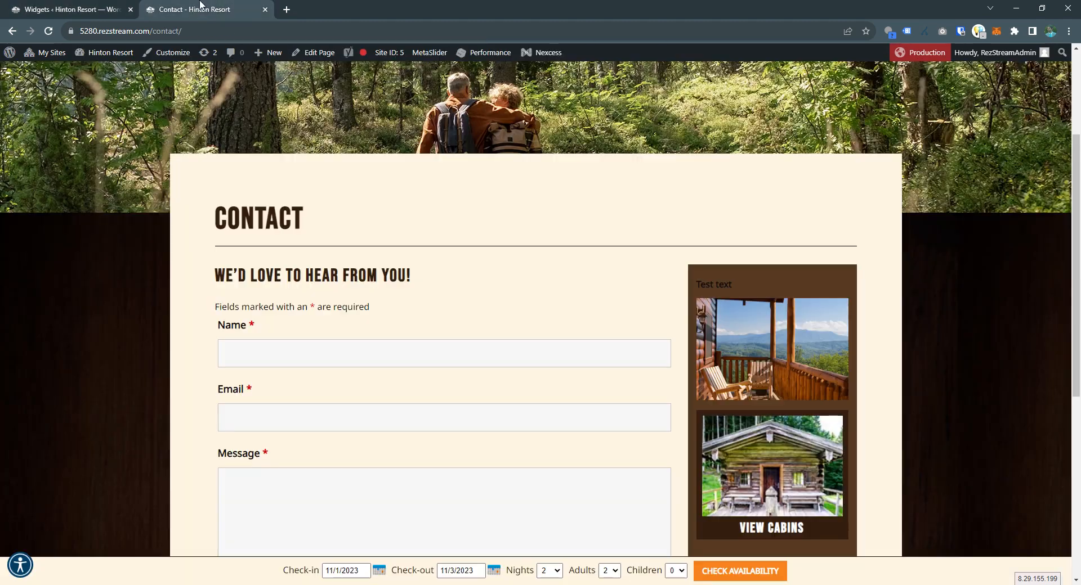
pyautogui.click(49, 31)
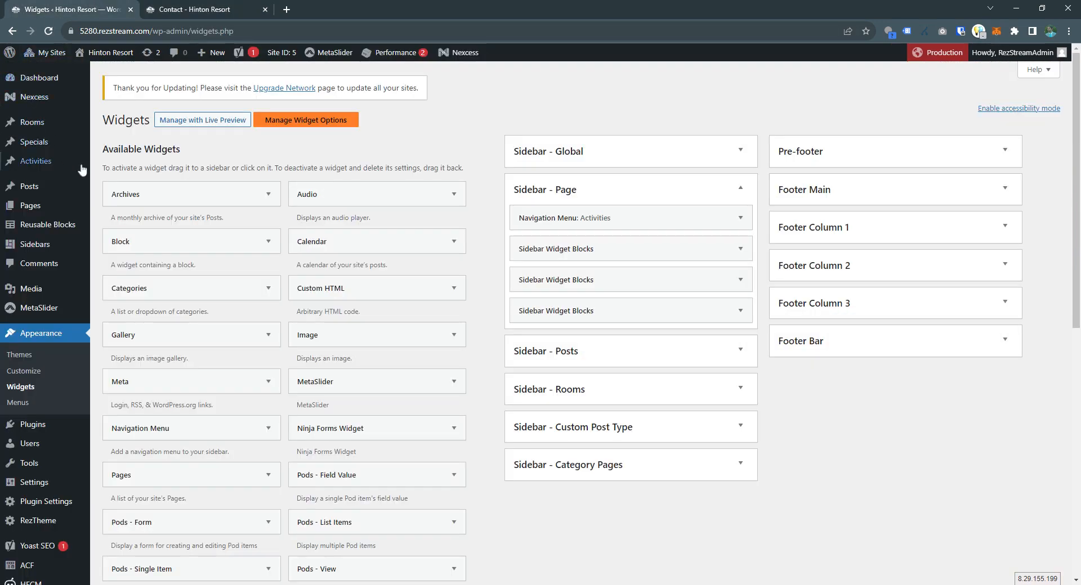
# - Open the Sidebars list in a separate tab and add a sidebar titled "New Sidebar" with the paragraph "This is the sidebar content"
pyautogui.middleClick(32, 251)
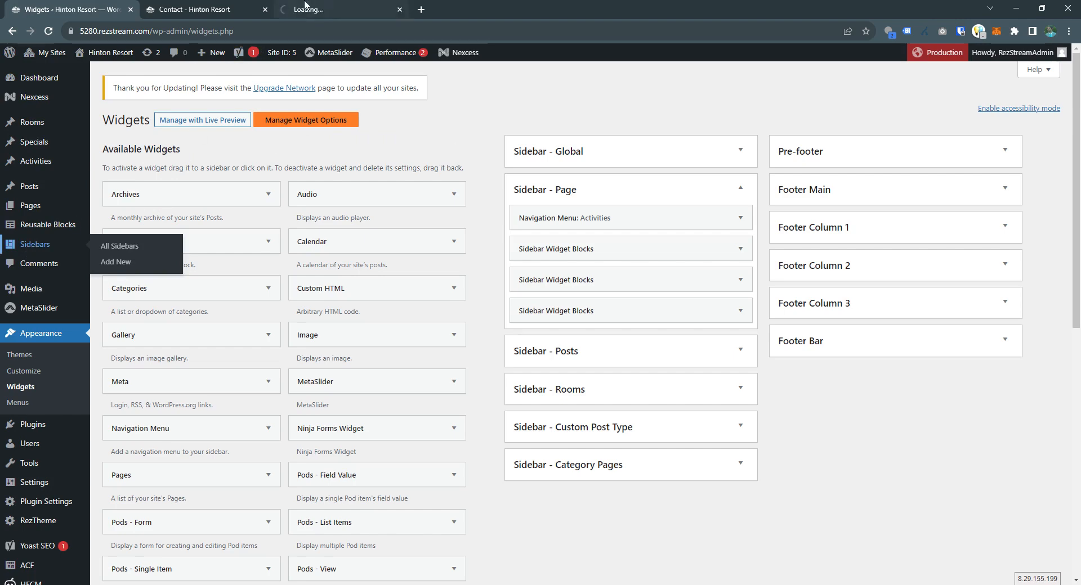
pyautogui.moveTo(304, 9); pyautogui.dragTo(197, 7)
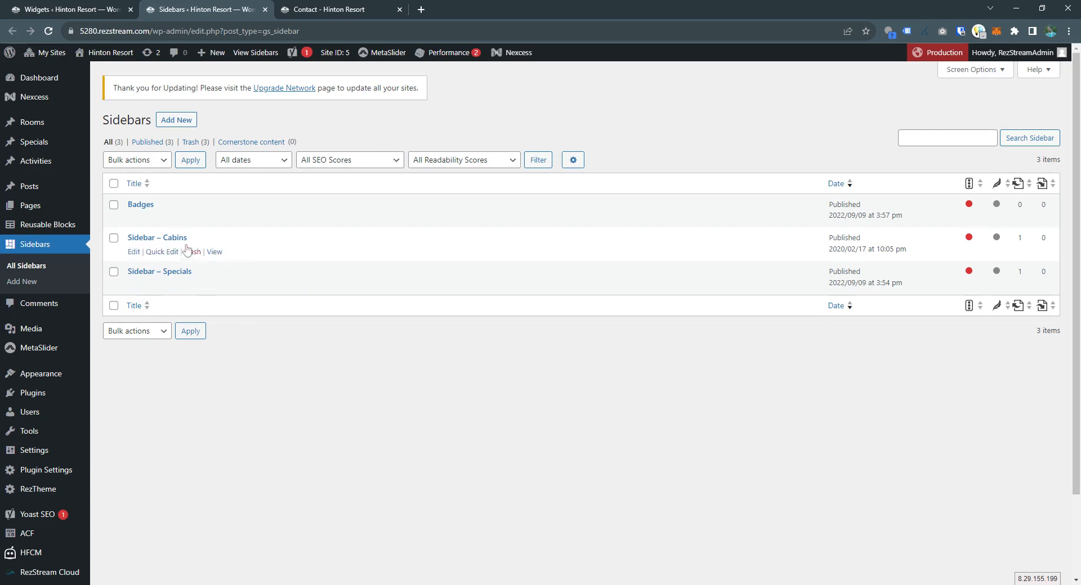
pyautogui.click(174, 125)
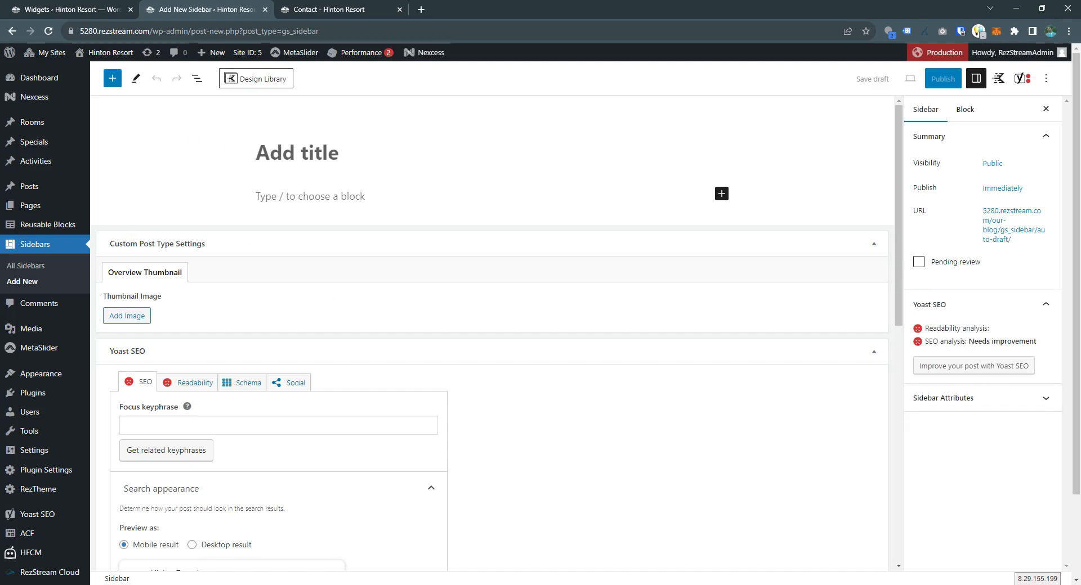
pyautogui.write('New Sidebar')
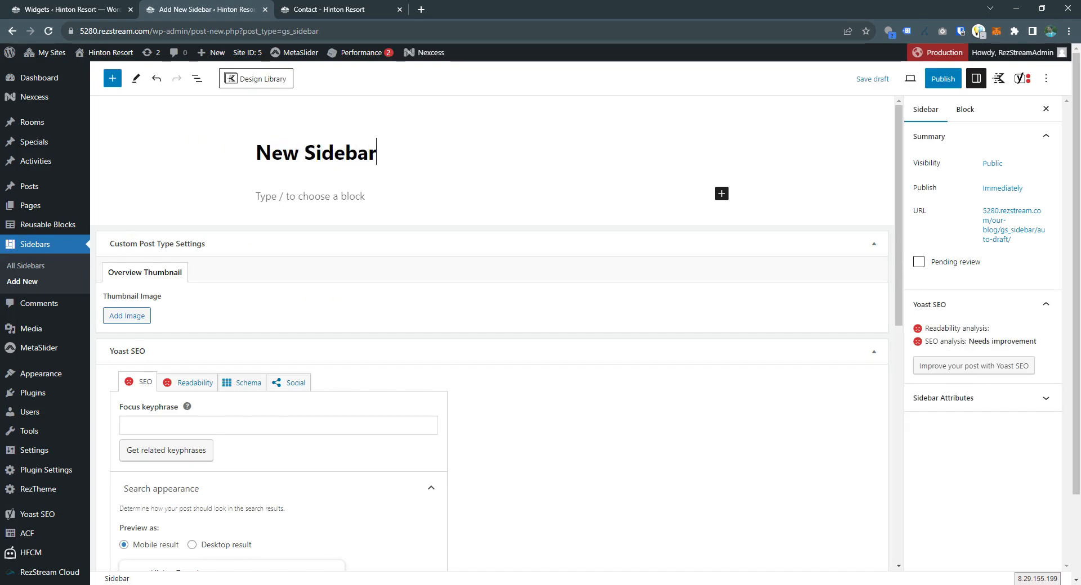
pyautogui.press('Return')
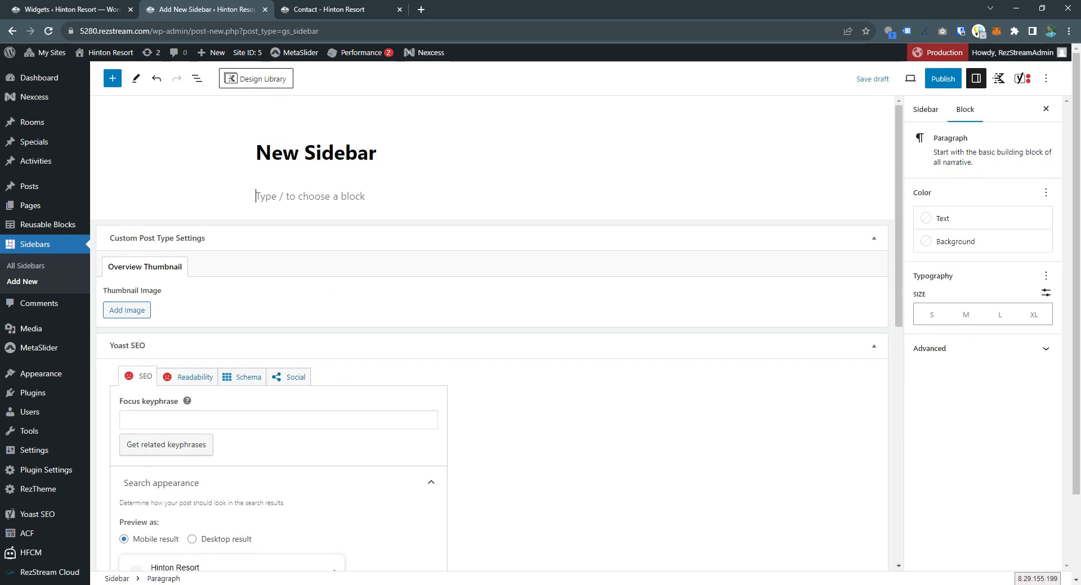
pyautogui.write('This is the sidebar content')
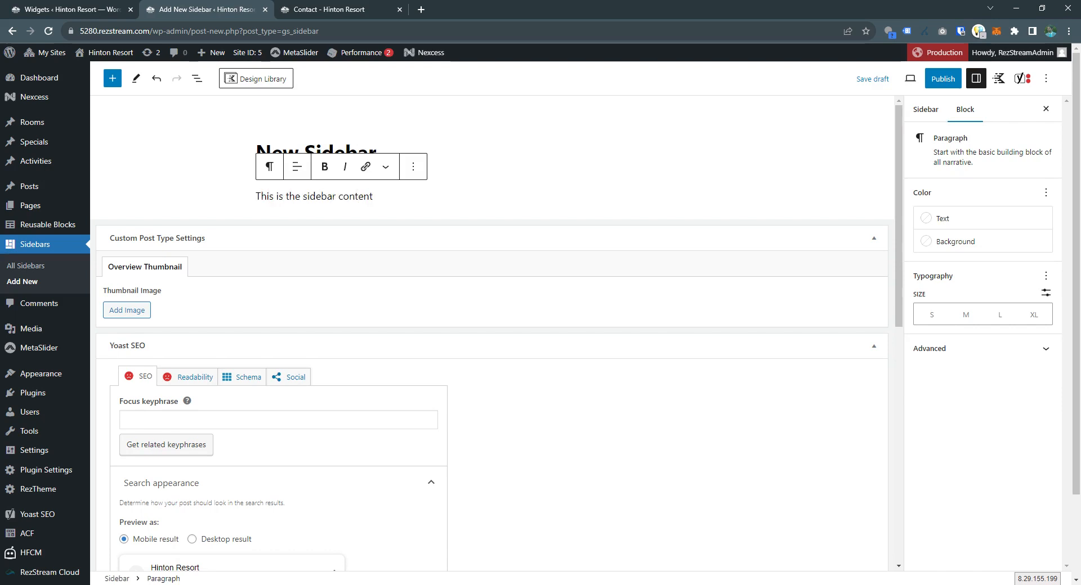
# - Make the "This is the sidebar content" paragraph bold and center-align it
pyautogui.hotkey('ctrl', 'a')
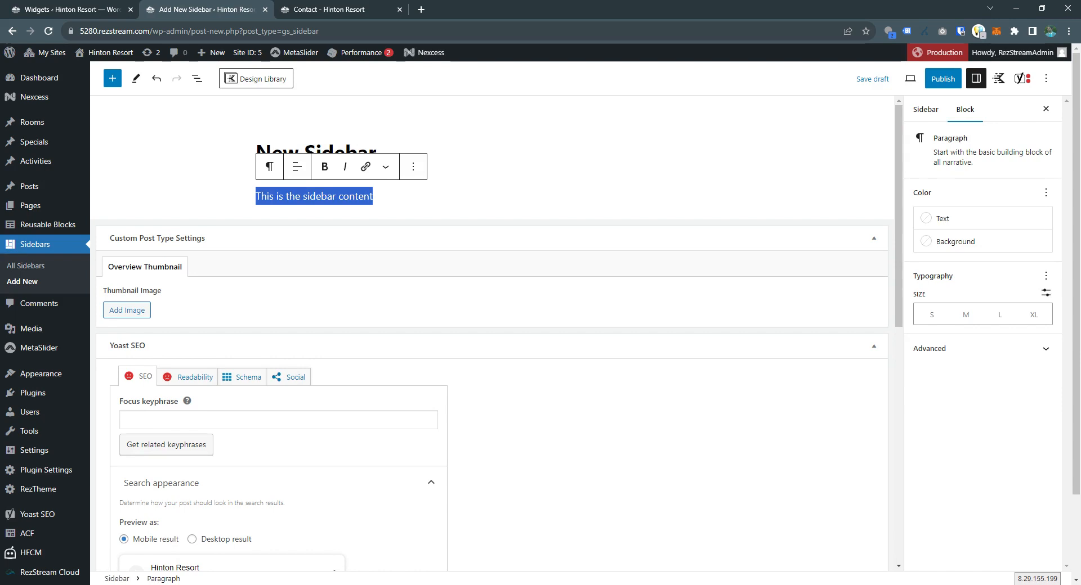
pyautogui.click(324, 167)
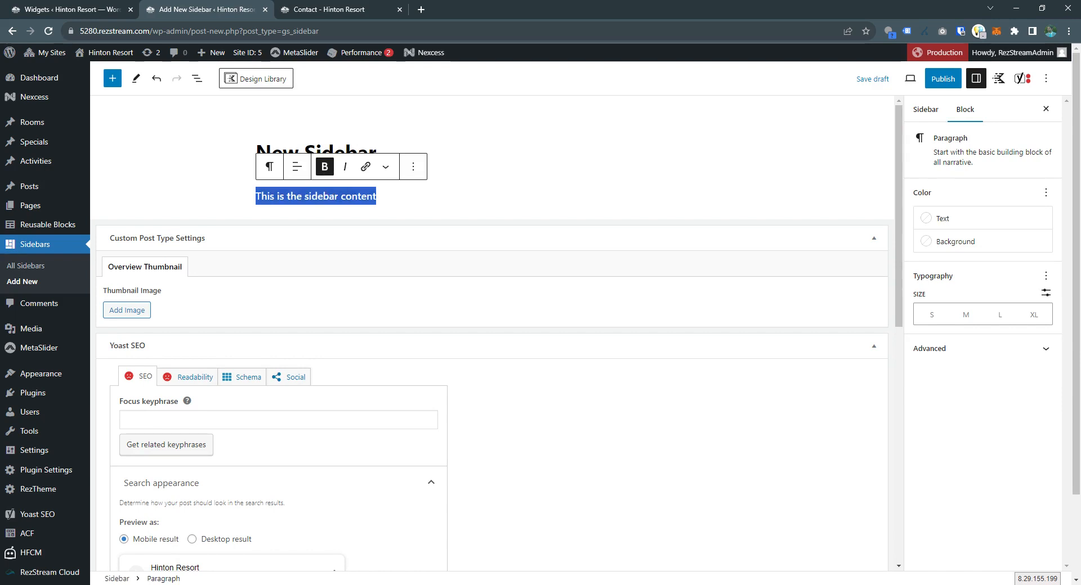
pyautogui.click(297, 166)
pyautogui.click(339, 224)
pyautogui.press('End')
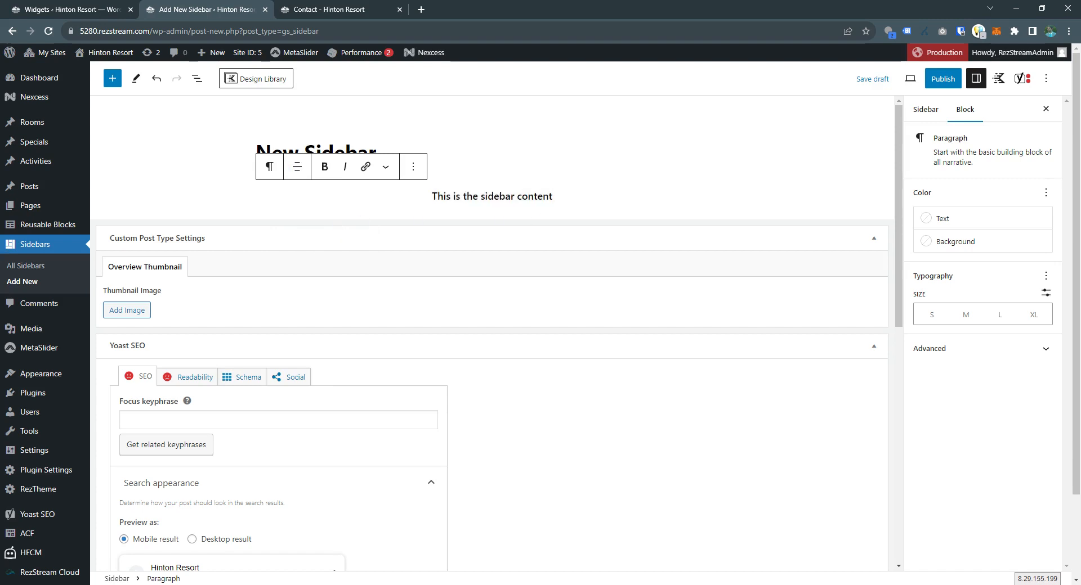
# - Add an Image block below the paragraph and fill it with cabin-4-2.jpeg from the media library
pyautogui.press('Return')
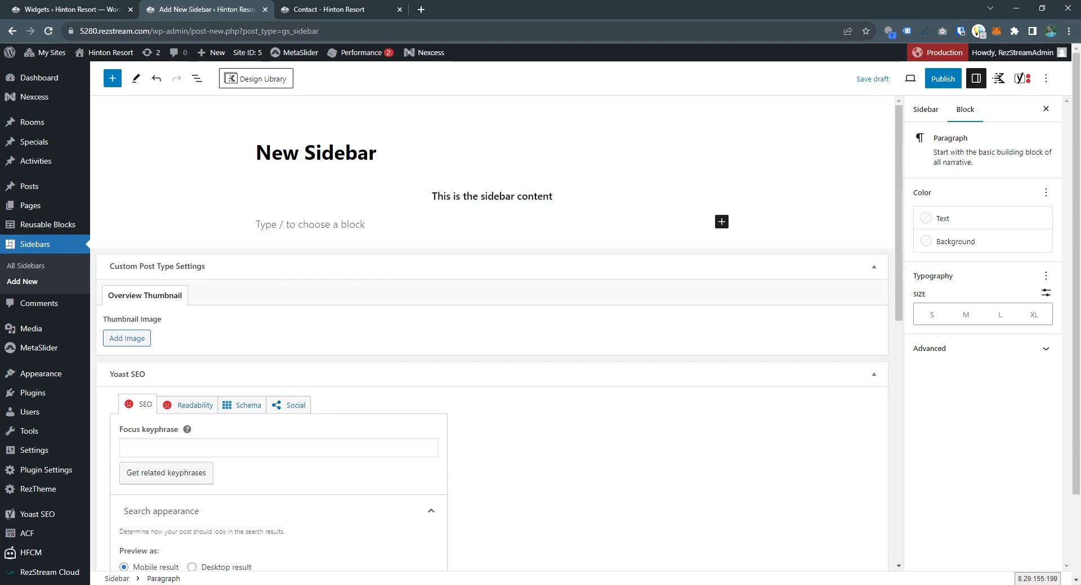
pyautogui.click(721, 222)
pyautogui.click(816, 369)
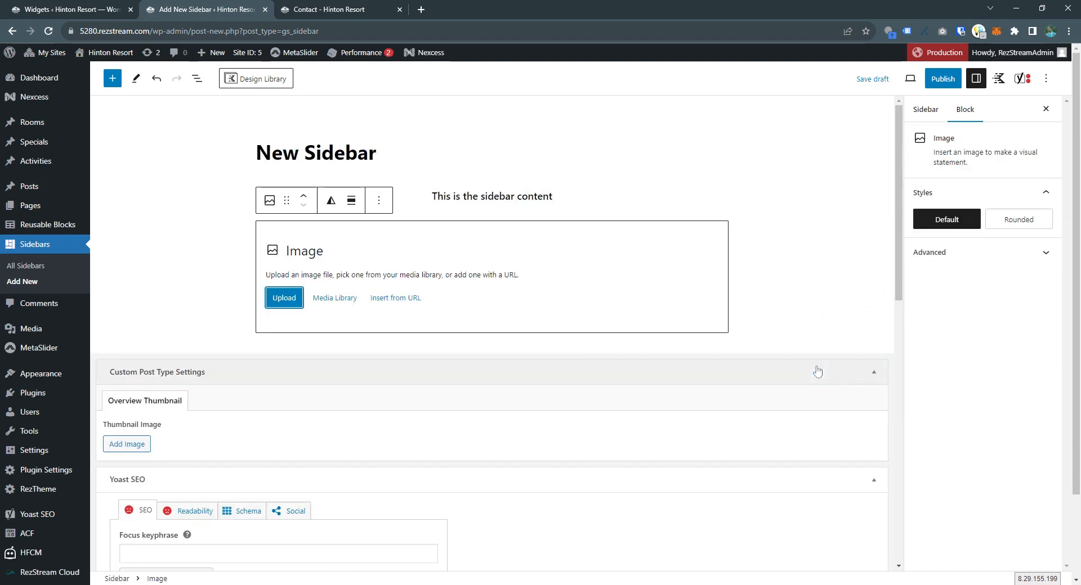
pyautogui.click(341, 300)
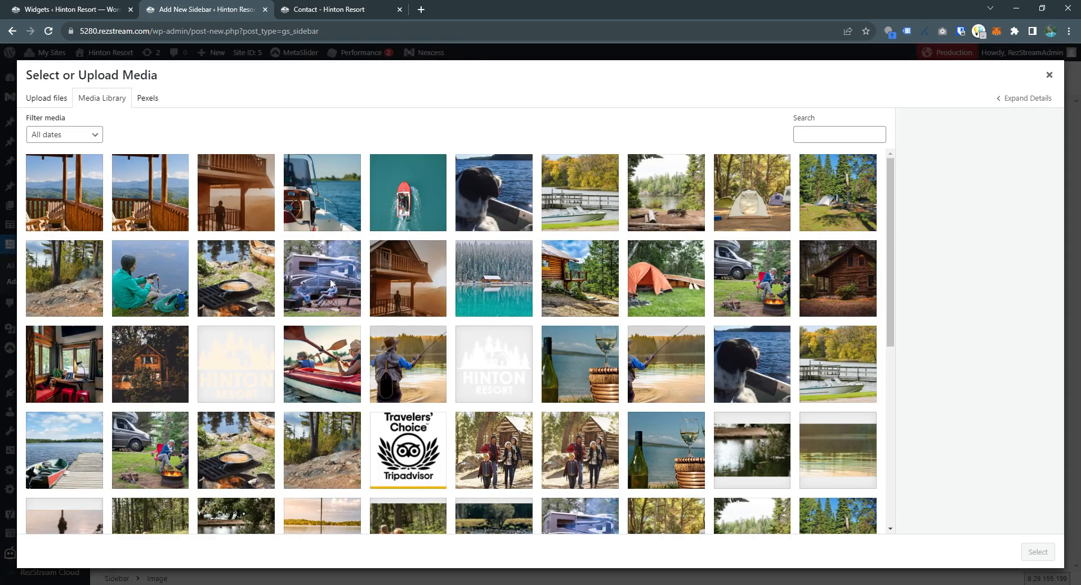
pyautogui.click(65, 188)
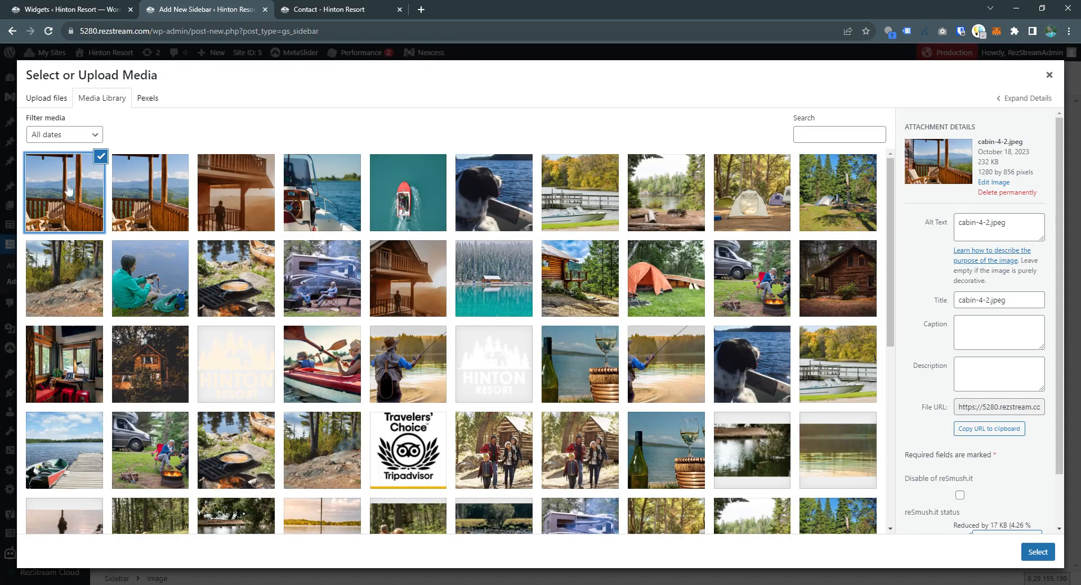
pyautogui.click(1037, 552)
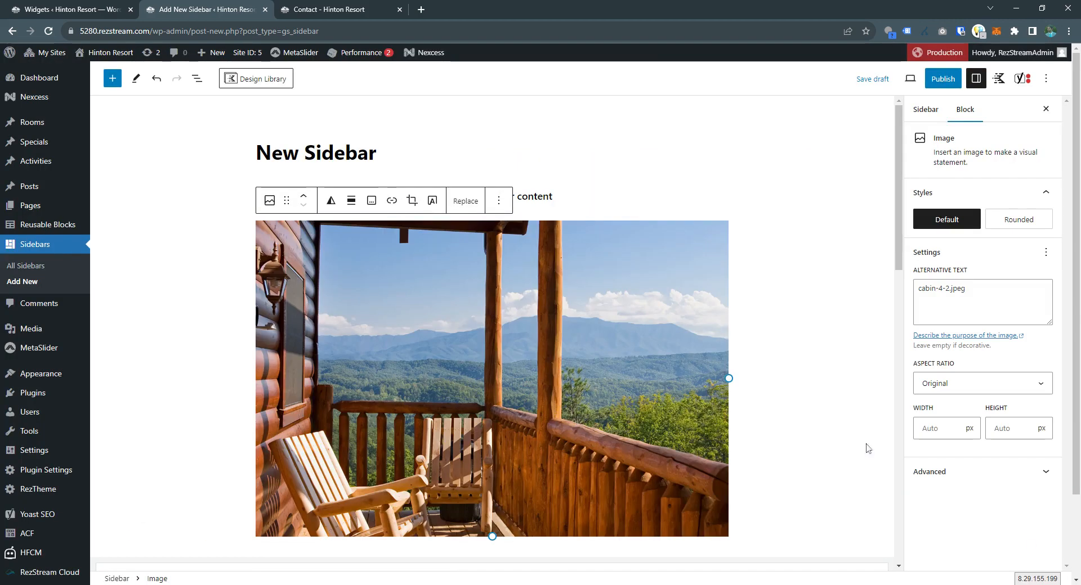
# - Center-align the cabin image and publish the new sidebar
pyautogui.click(350, 200)
pyautogui.click(395, 277)
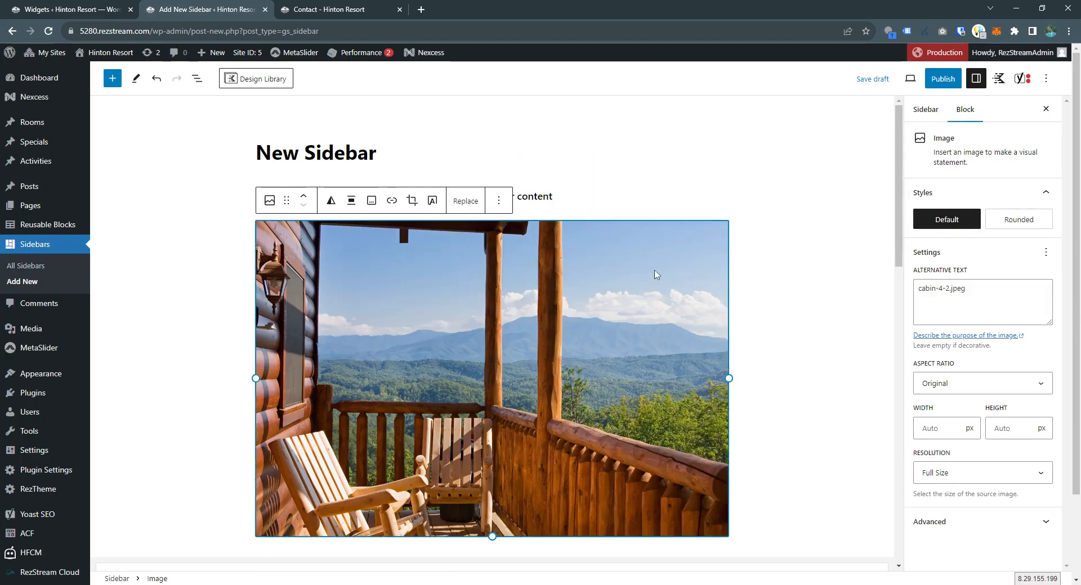
pyautogui.click(937, 85)
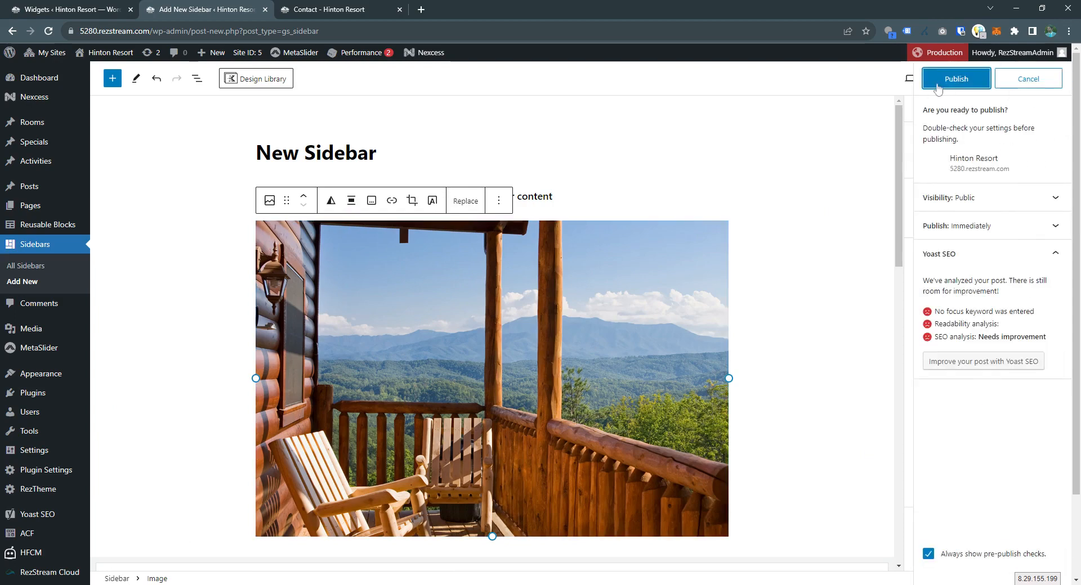
pyautogui.click(937, 84)
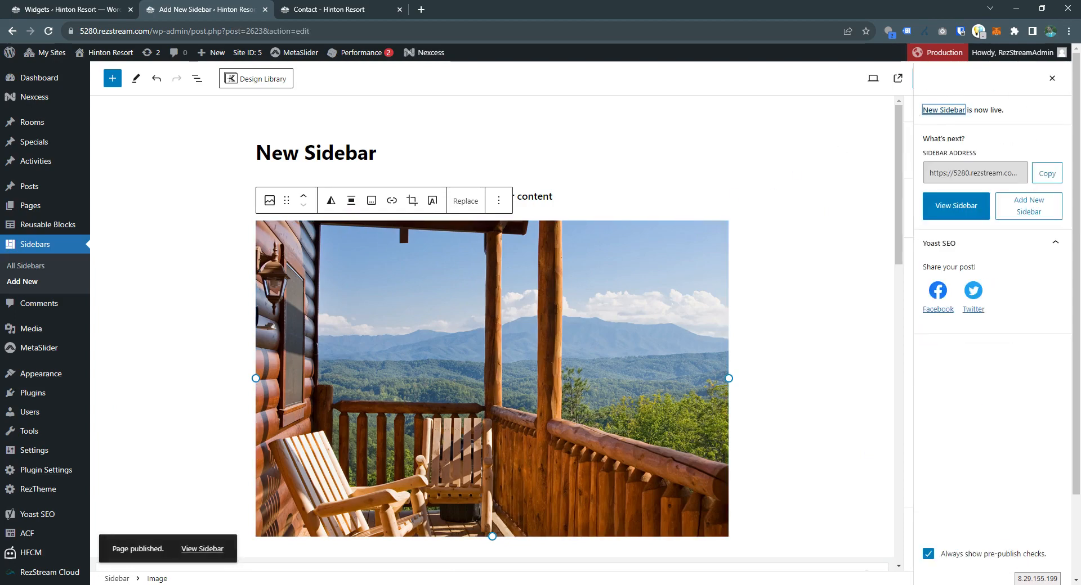
# - Reload the Widgets page and add a Sidebar Widget Blocks widget at the start of Sidebar - Page
pyautogui.click(85, 7)
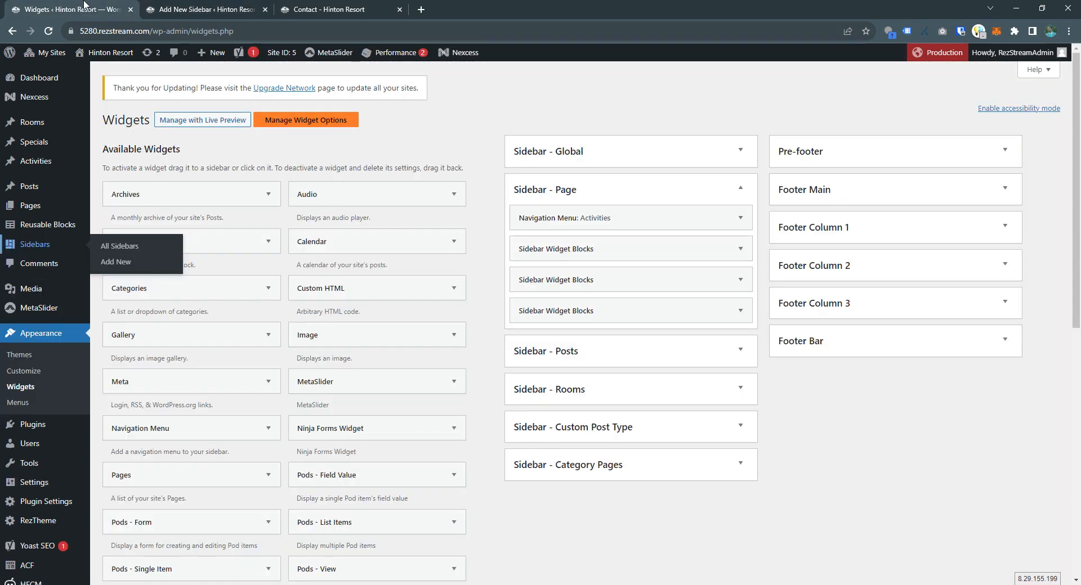
pyautogui.press('F5')
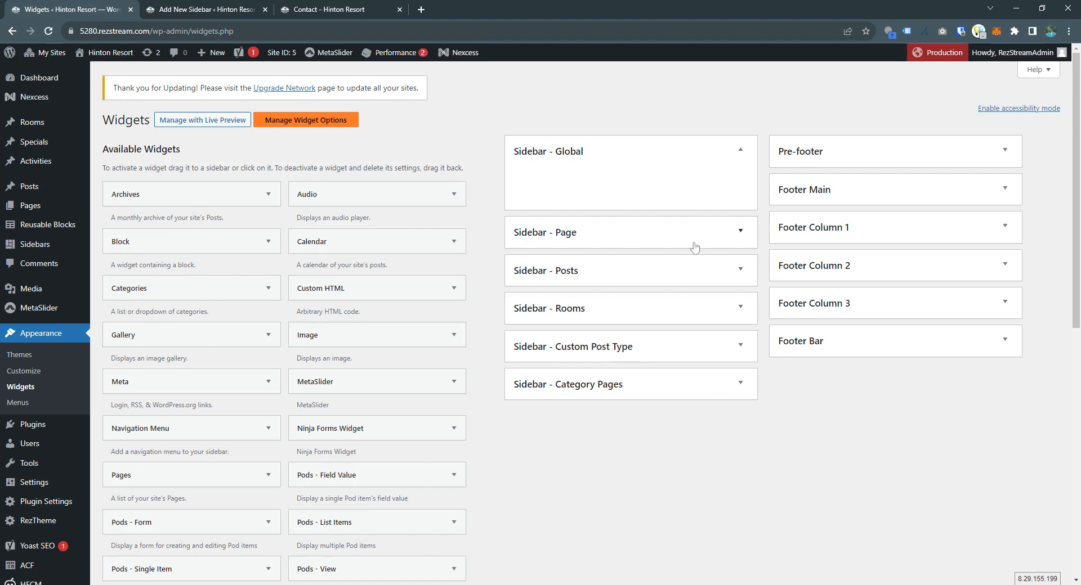
pyautogui.click(740, 231)
pyautogui.scroll(-6, 485, 161)
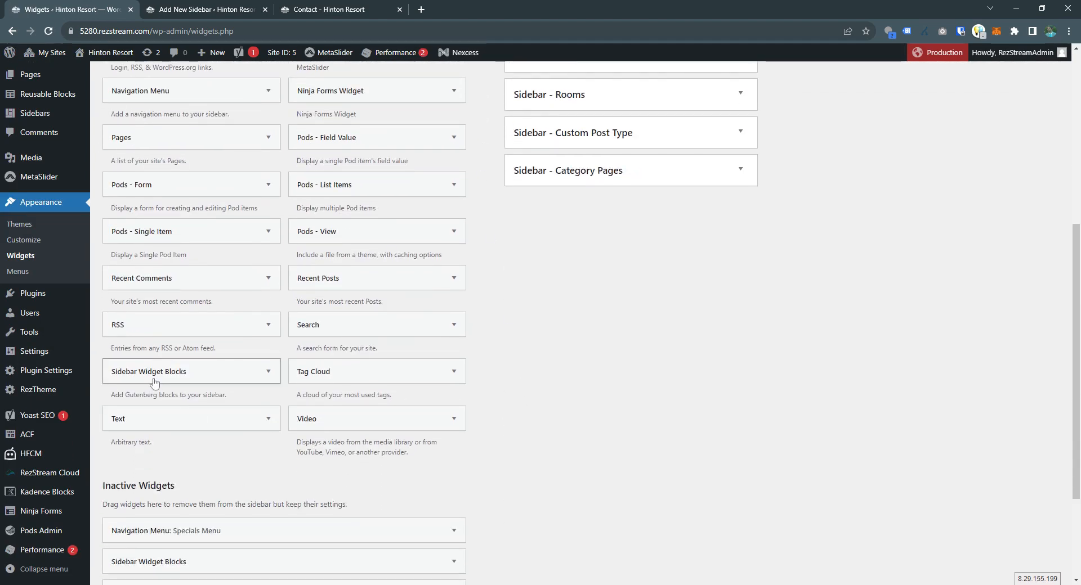
pyautogui.moveTo(155, 382); pyautogui.dragTo(591, 264)
pyautogui.scroll(6, 738, 414)
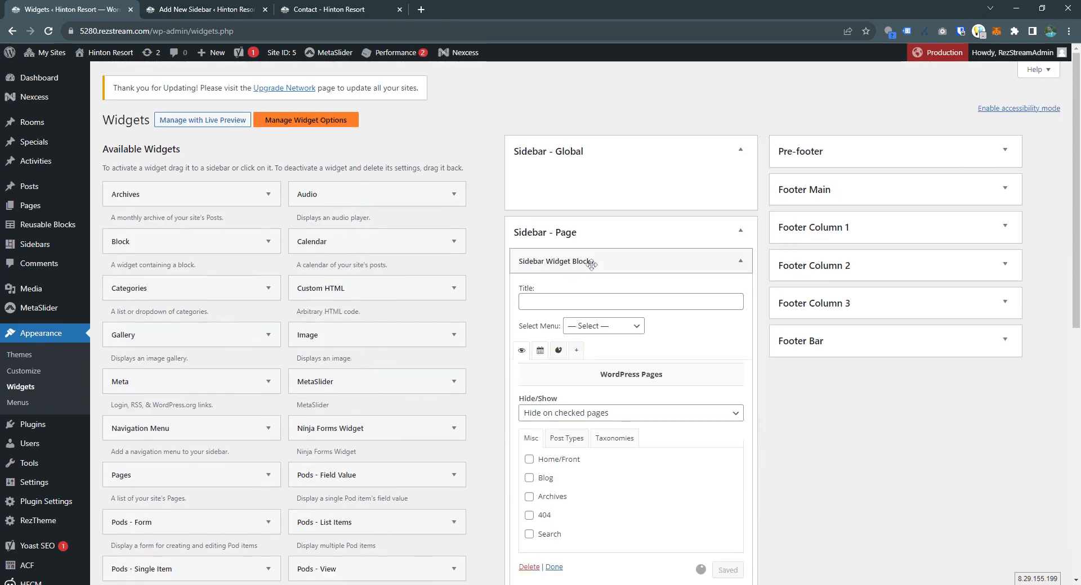
# - Assign New Sidebar to the added Sidebar Widget Blocks widget and save the widget
pyautogui.click(603, 329)
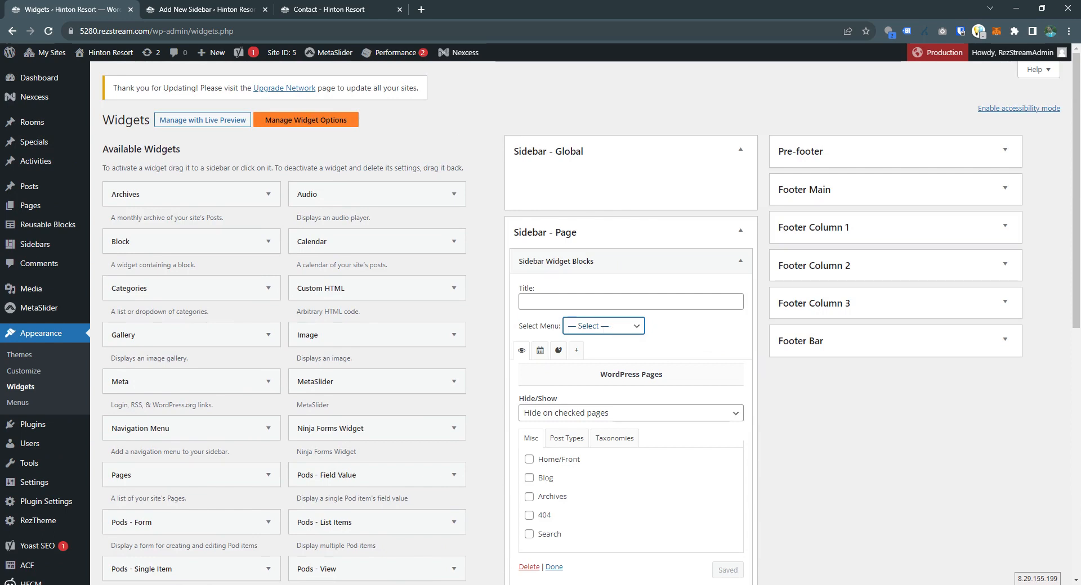
pyautogui.click(591, 350)
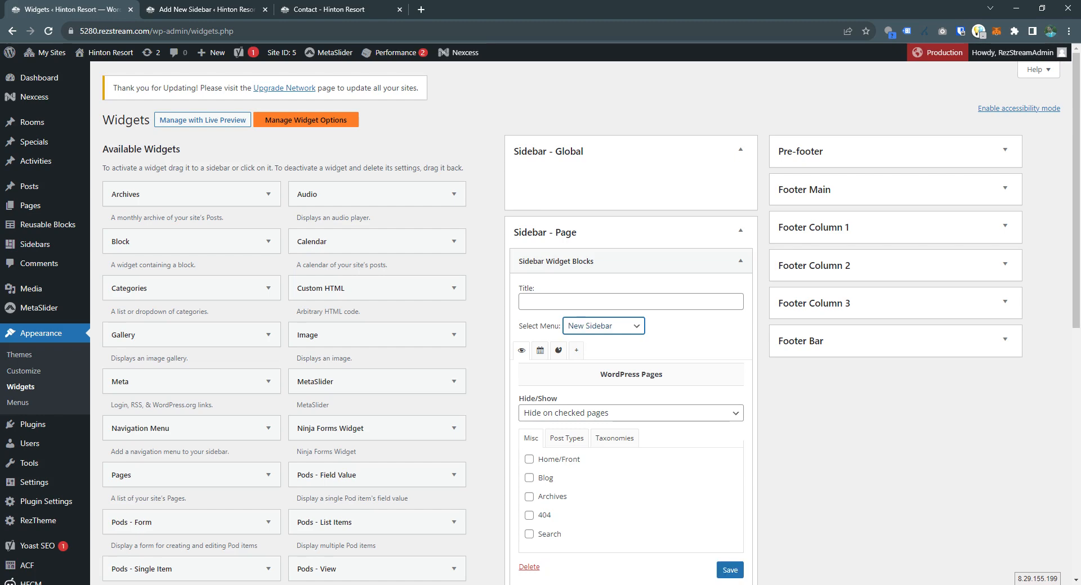
pyautogui.scroll(-3, 705, 344)
pyautogui.click(729, 401)
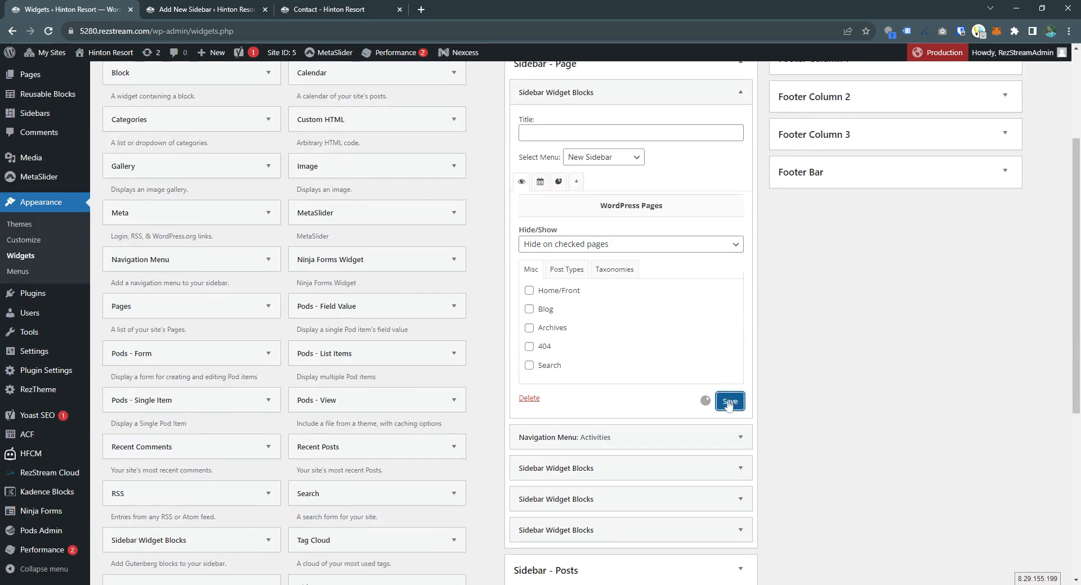
# - Reload the Contact page and check the new sidebar's text and image
pyautogui.click(335, 6)
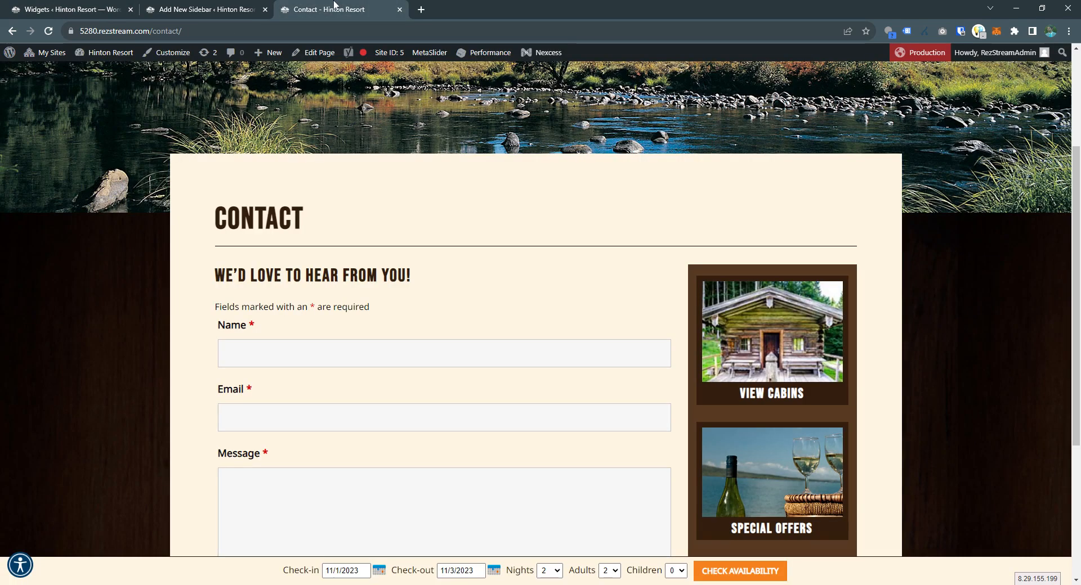
pyautogui.click(49, 31)
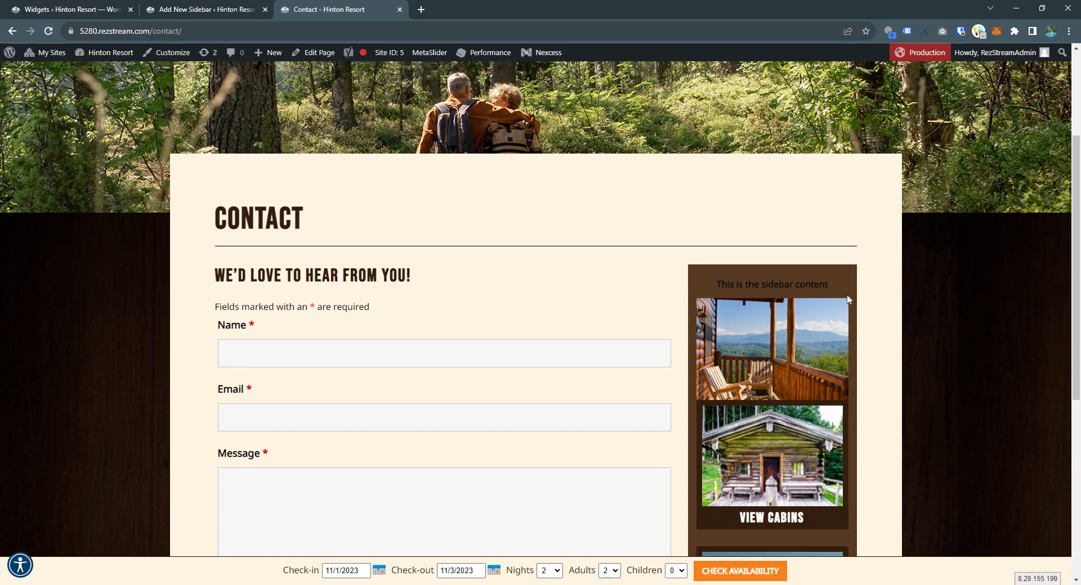
pyautogui.moveTo(715, 284); pyautogui.dragTo(808, 338)
pyautogui.click(888, 335)
# - Return to the New Sidebar editor, close the post-publish panel and review the paragraph and image blocks
pyautogui.click(213, 9)
pyautogui.tripleClick(542, 196)
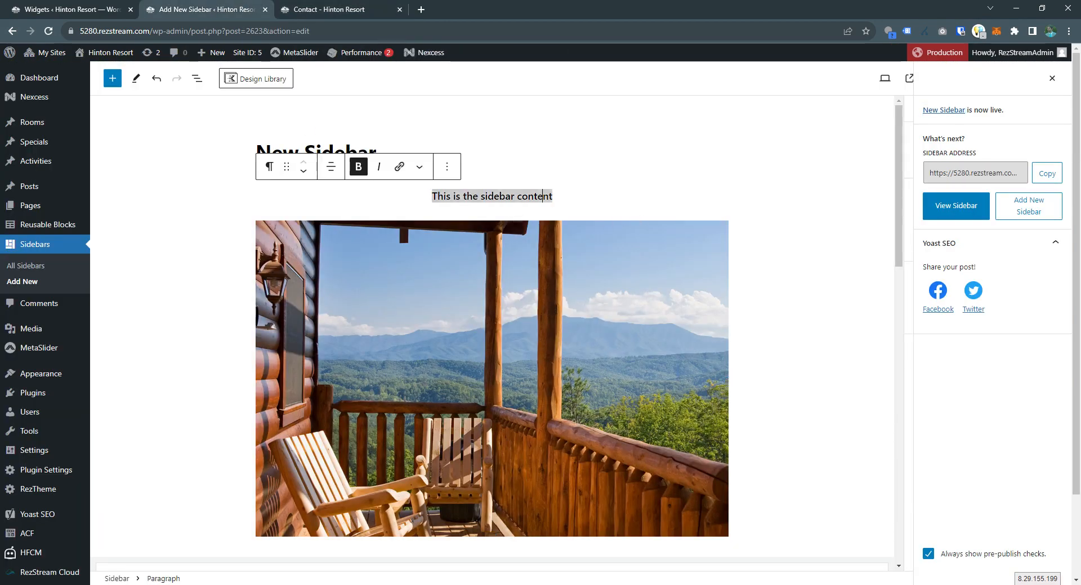
pyautogui.click(1051, 78)
pyautogui.click(495, 308)
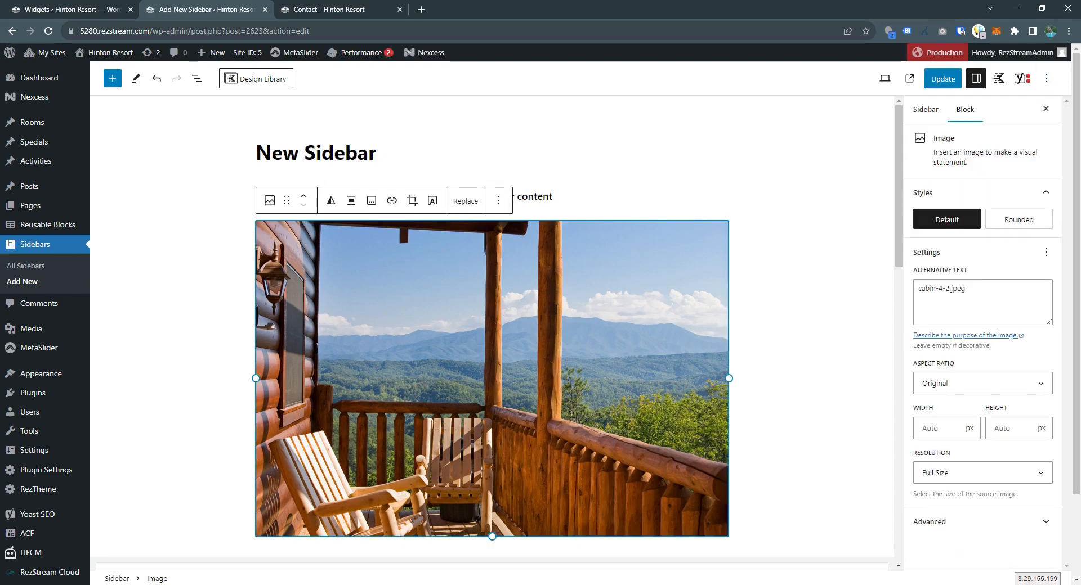
pyautogui.tripleClick(542, 196)
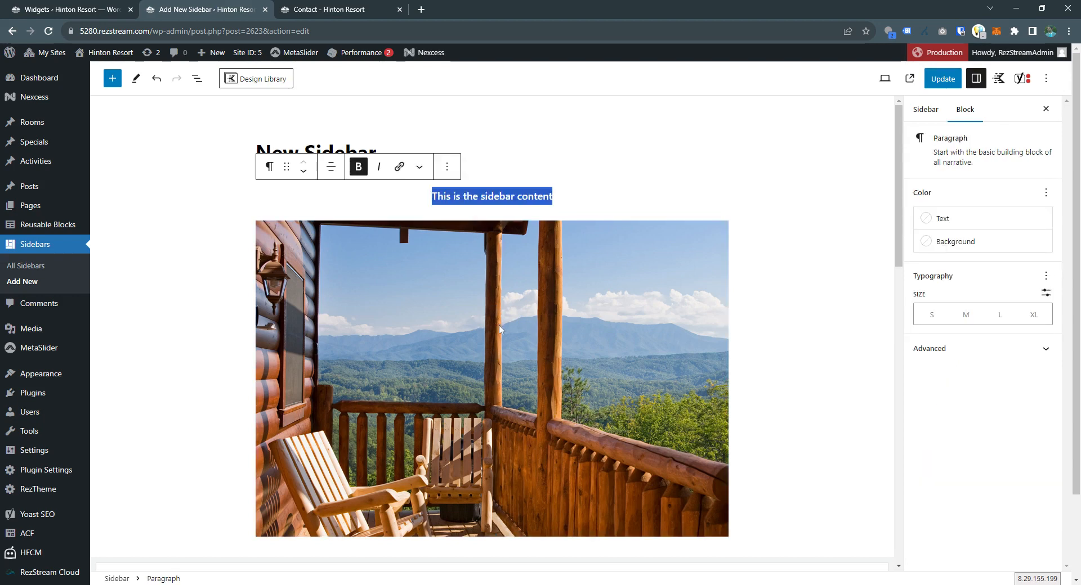
# - Delete both the paragraph and image blocks from New Sidebar and look at the Contact page's sidebar
pyautogui.click(510, 218)
pyautogui.hotkey('ctrl', 'a')
pyautogui.hotkey('ctrl', 'a')
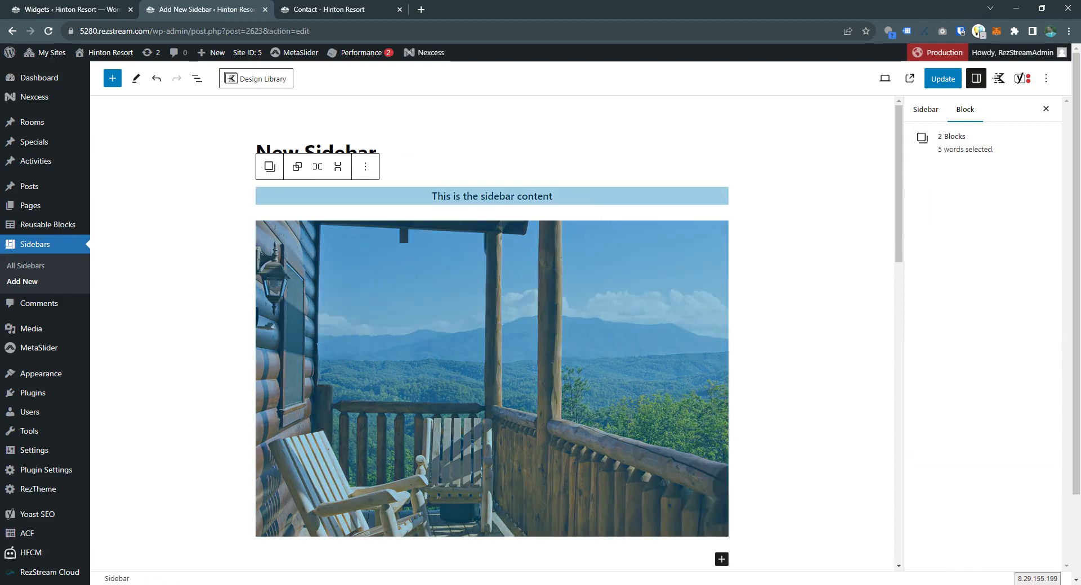
pyautogui.press('Delete')
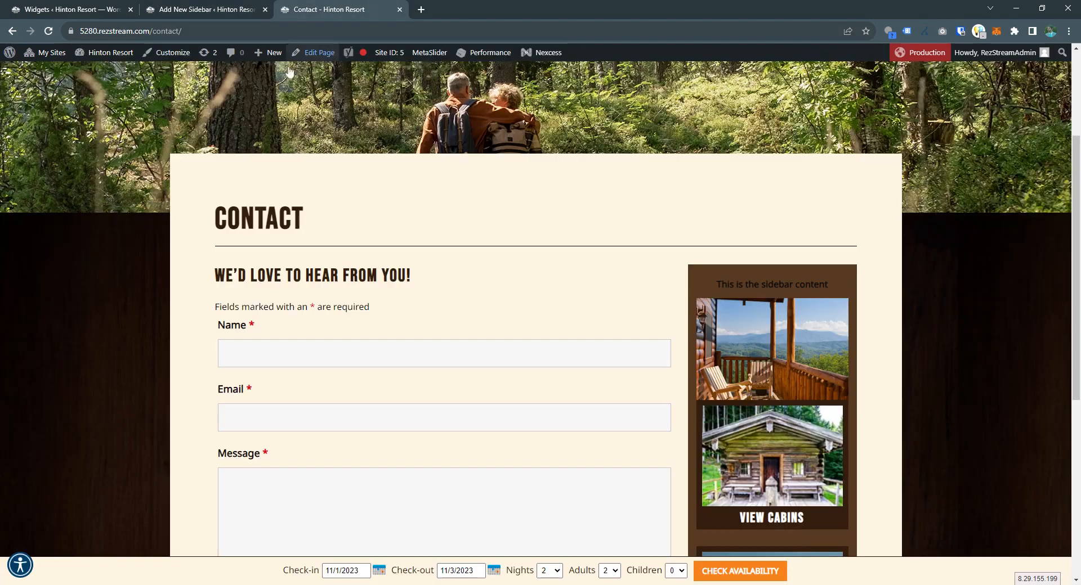
pyautogui.click(332, 8)
pyautogui.scroll(-2, 595, 316)
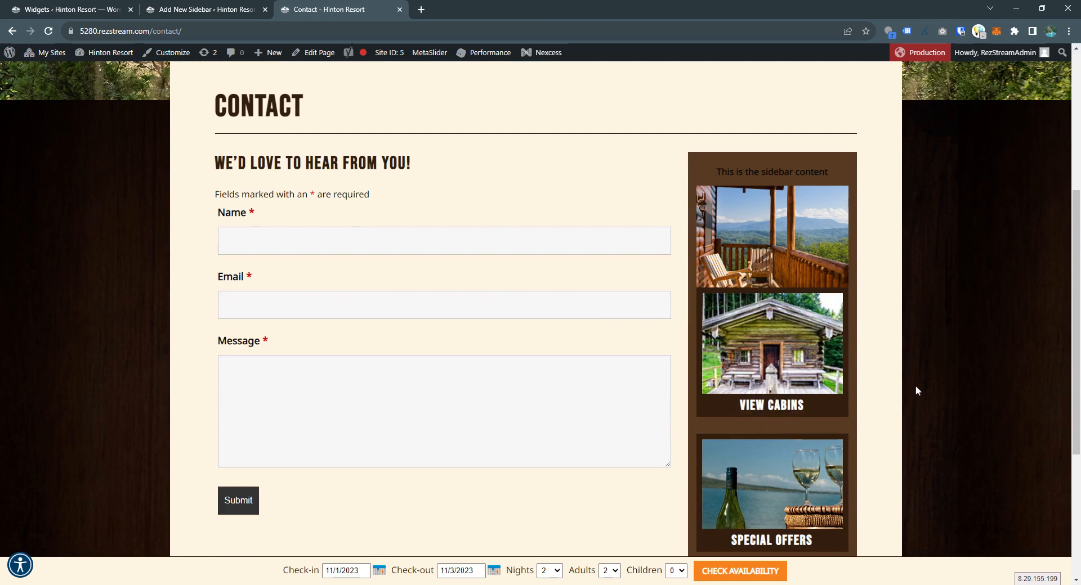
# - Return to the New Sidebar editor, open the Sidebars list in a separate browser tab and open Sidebar – Cabins for editing
pyautogui.click(224, 5)
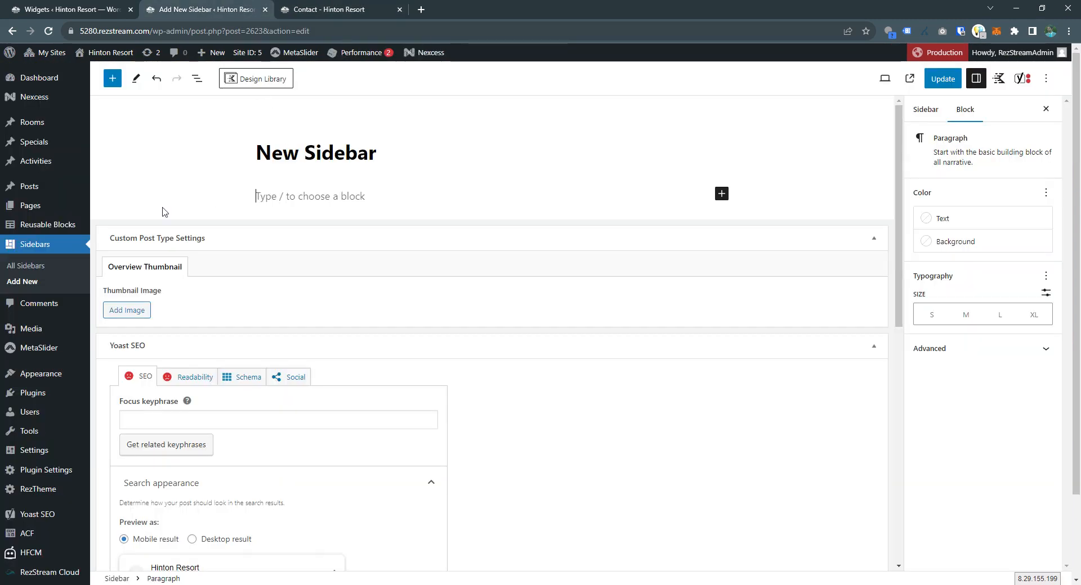
pyautogui.middleClick(35, 251)
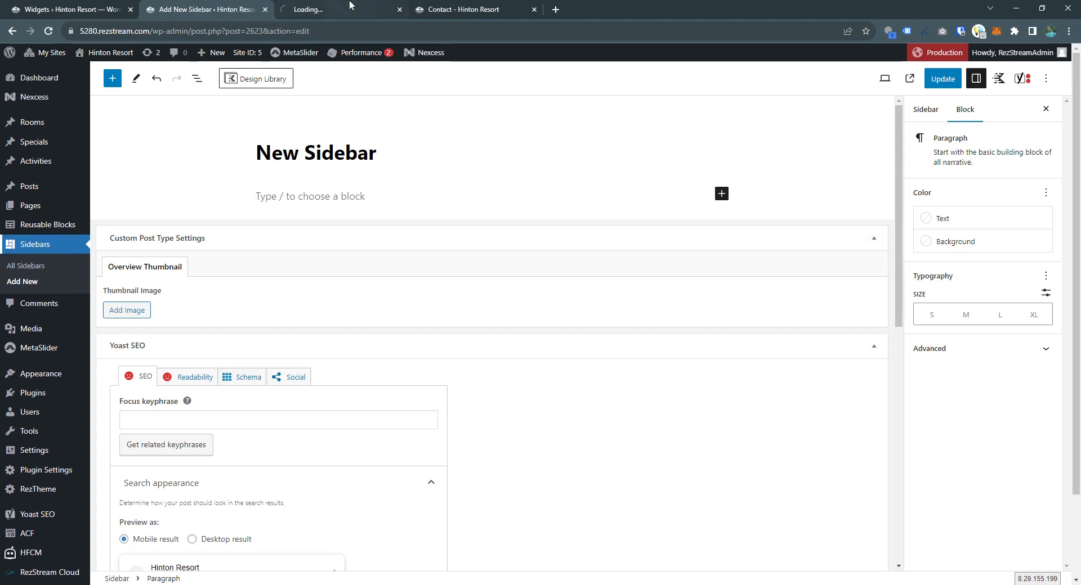
pyautogui.click(349, 7)
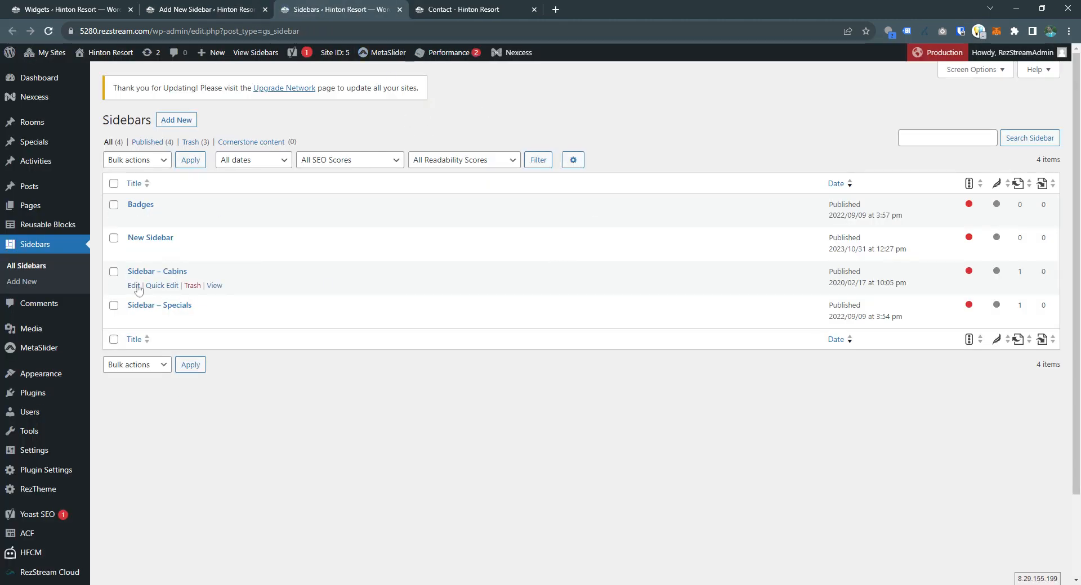
pyautogui.click(134, 286)
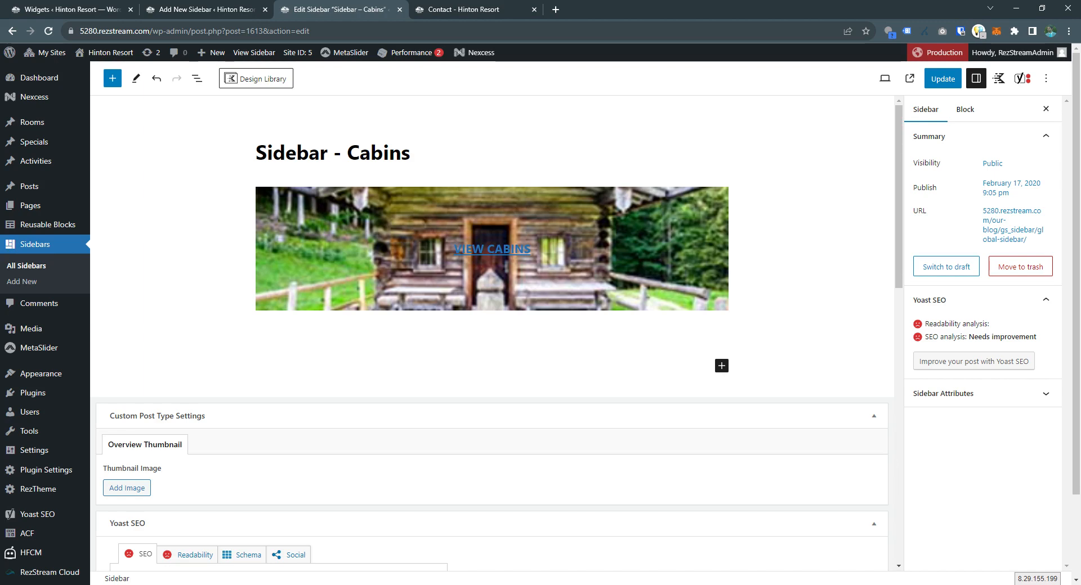
# - Copy the cabin cover block and the empty block below it from Sidebar - Cabins and paste them into New Sidebar
pyautogui.click(267, 194)
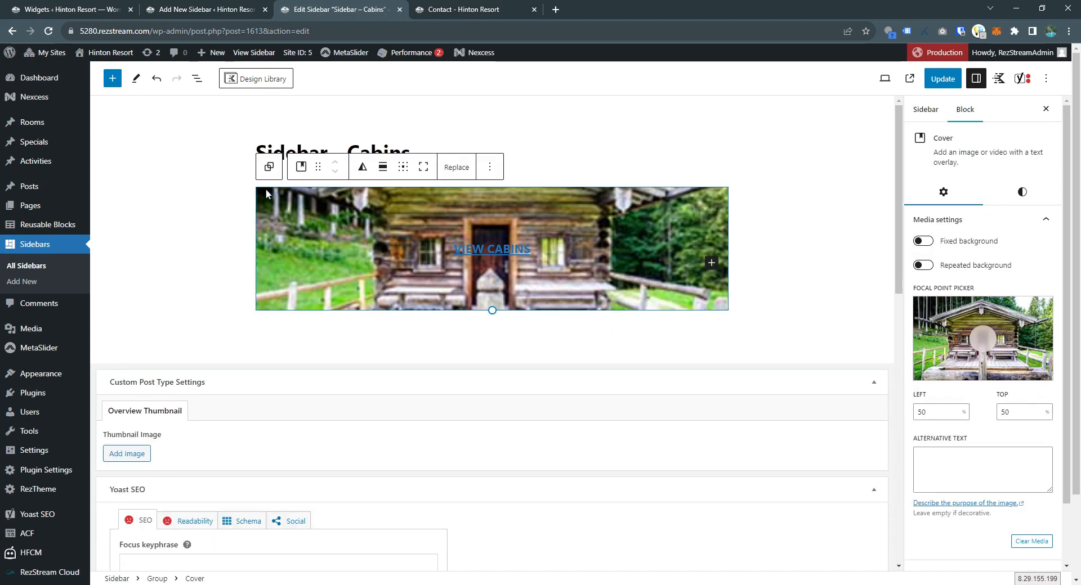
pyautogui.click(544, 339)
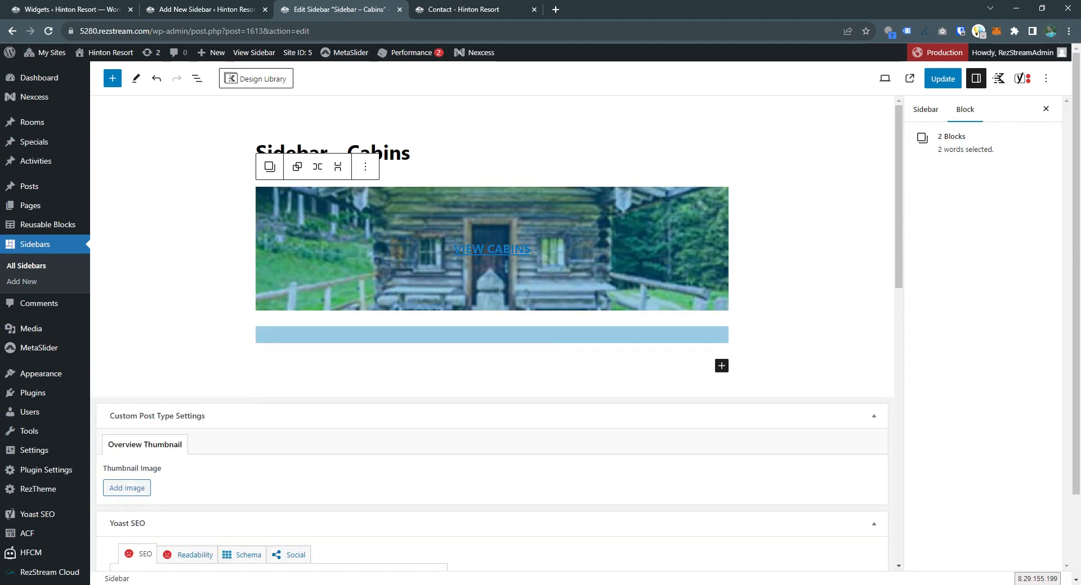
pyautogui.hotkey('ctrl', 'c')
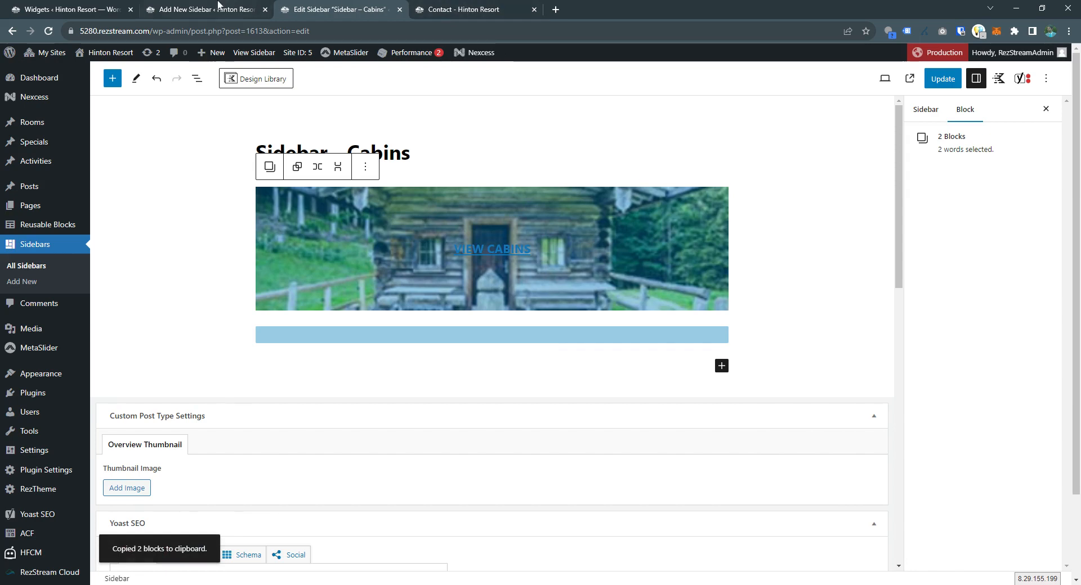
pyautogui.click(220, 9)
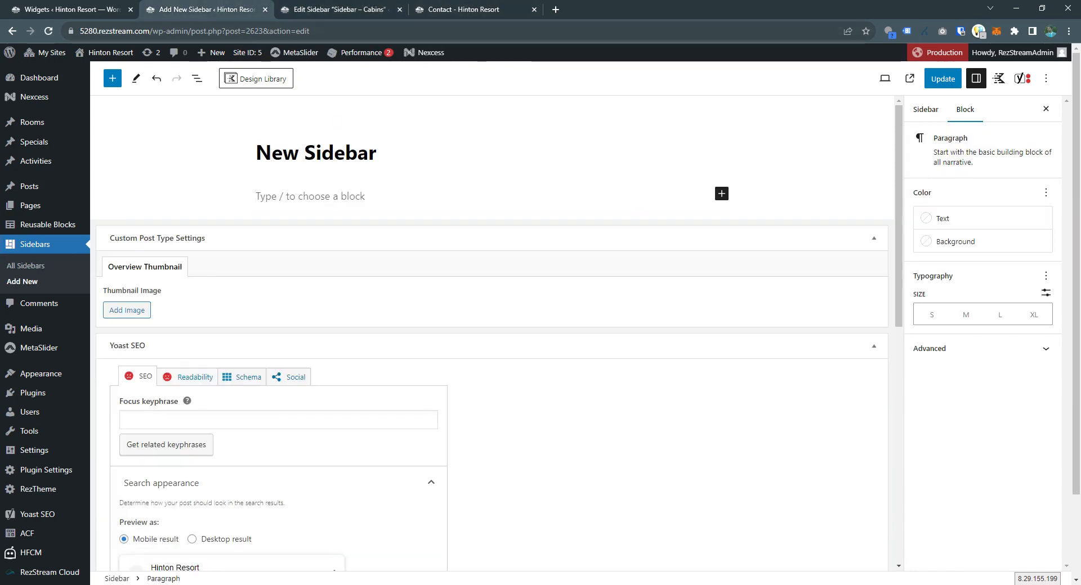
pyautogui.hotkey('ctrl', 'v')
# - Change the heading on New Sidebar's pasted cover block to VIEW SPECIALS
pyautogui.click(363, 207)
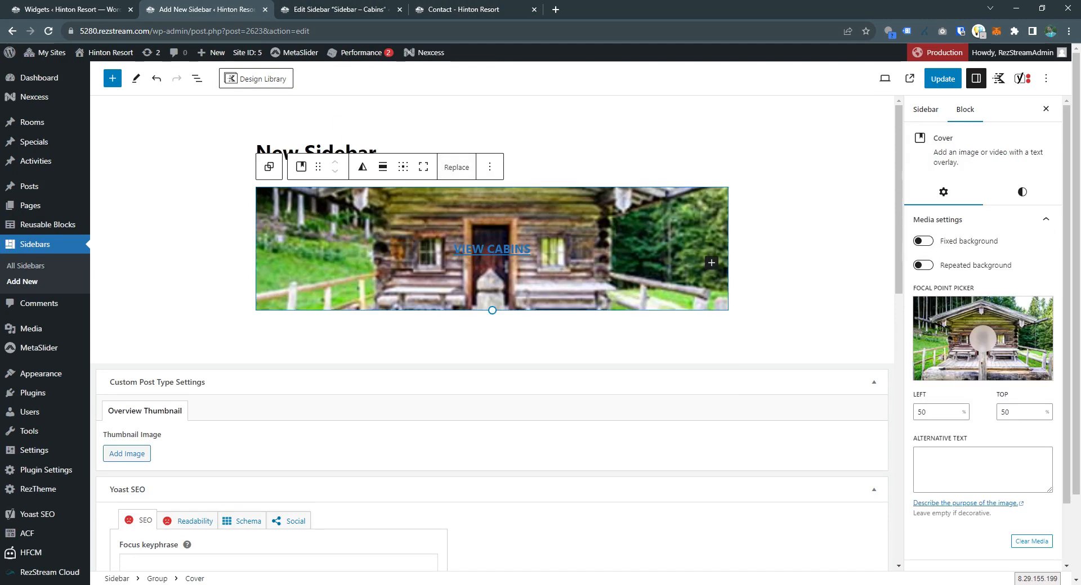
pyautogui.moveTo(488, 248); pyautogui.dragTo(530, 249)
pyautogui.write('SPECIALS')
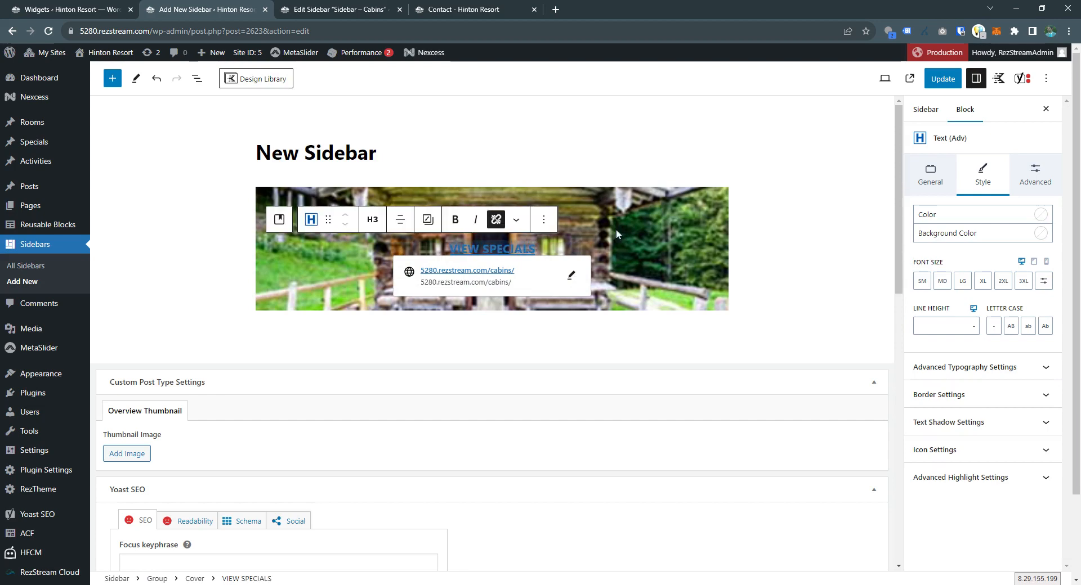
# - Replace the cover block's background with the boat steering wheel image from the media library
pyautogui.click(335, 201)
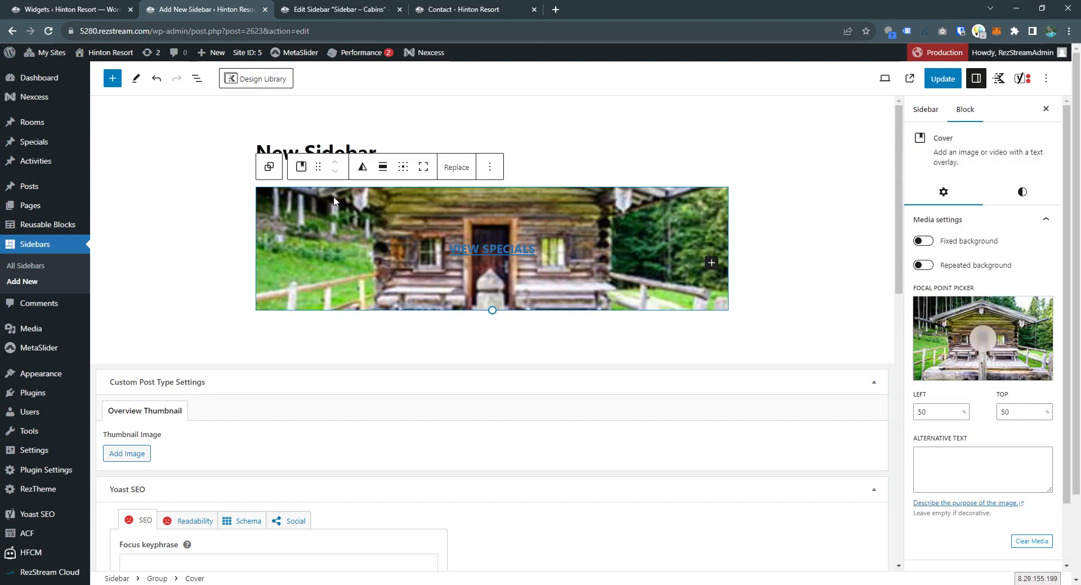
pyautogui.click(456, 169)
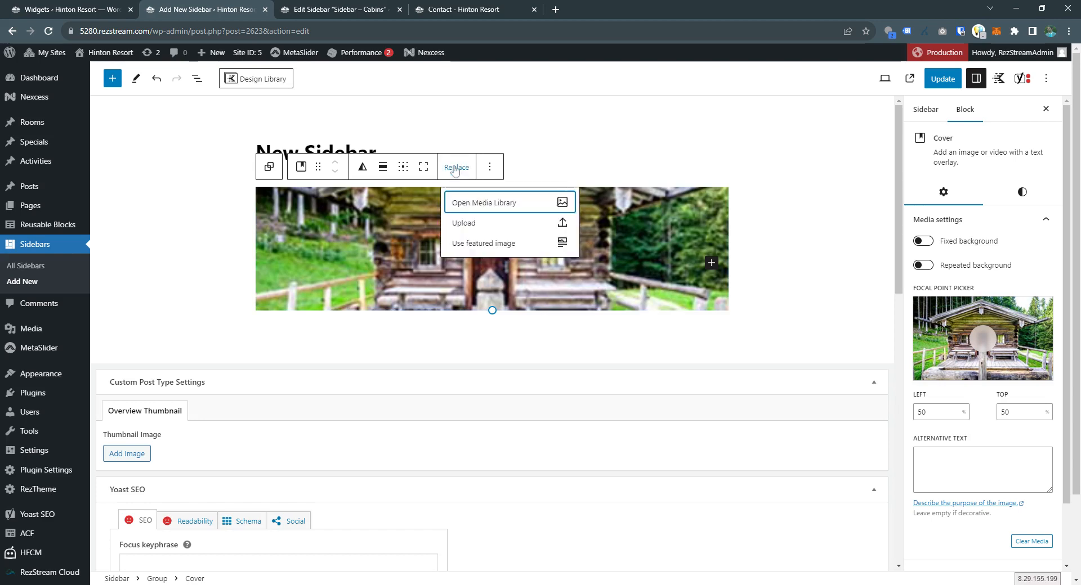
pyautogui.click(476, 208)
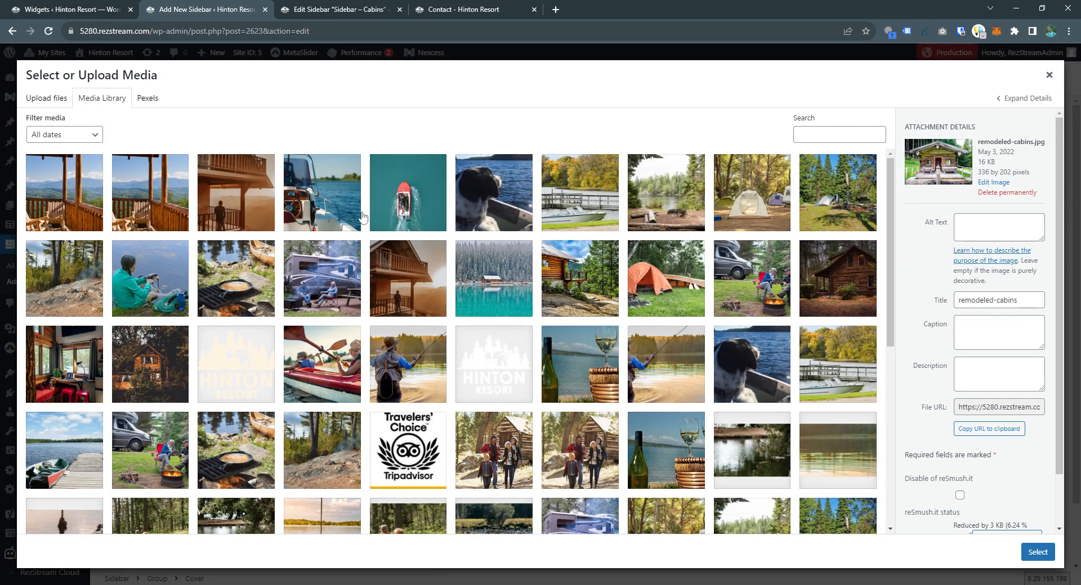
pyautogui.click(328, 204)
pyautogui.click(1039, 554)
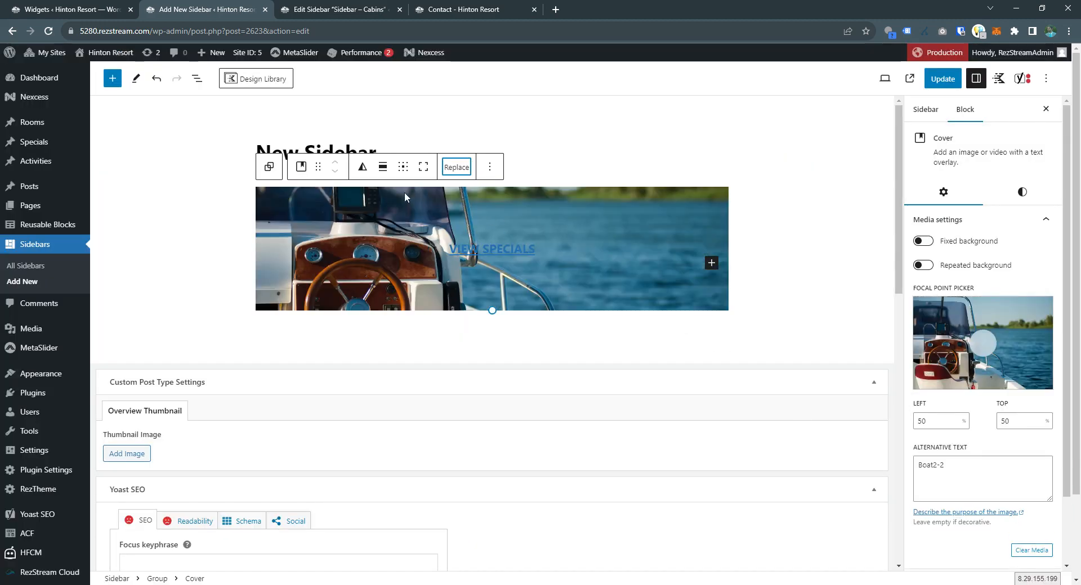
# - Update New Sidebar and reload the Contact page to check its sidebar
pyautogui.click(344, 151)
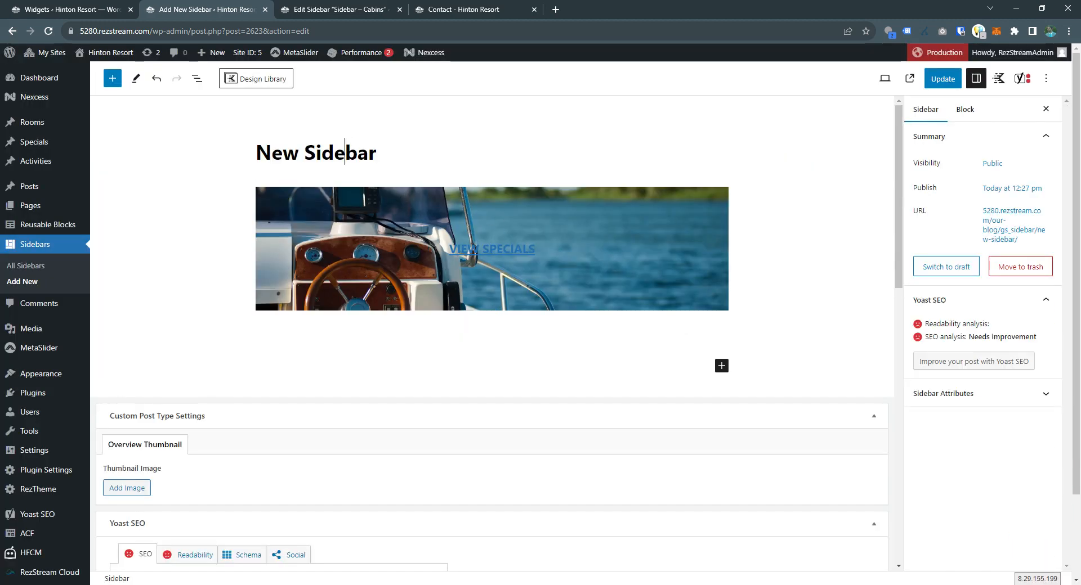
pyautogui.click(942, 79)
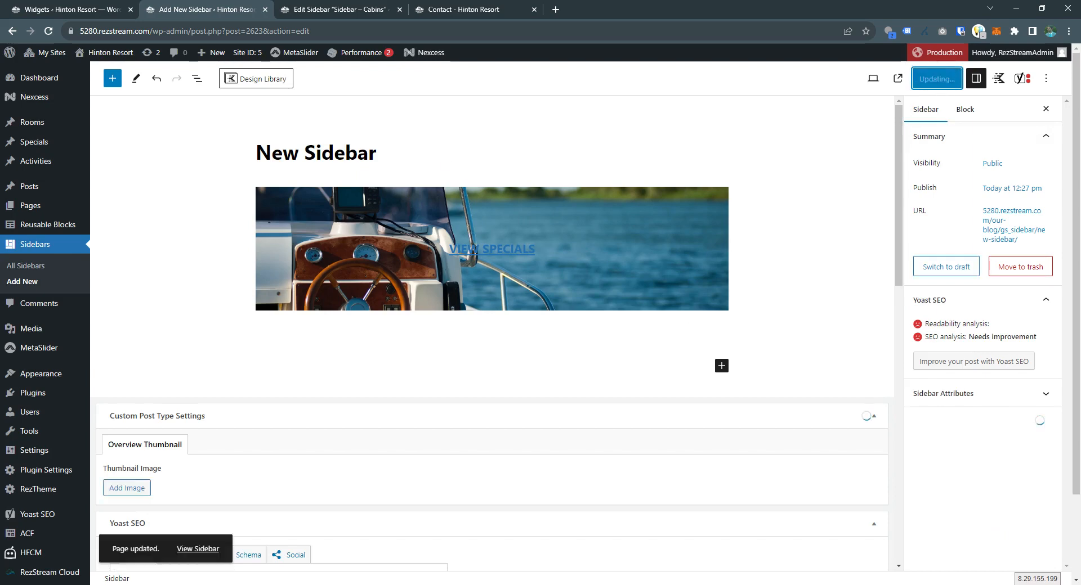
pyautogui.click(450, 7)
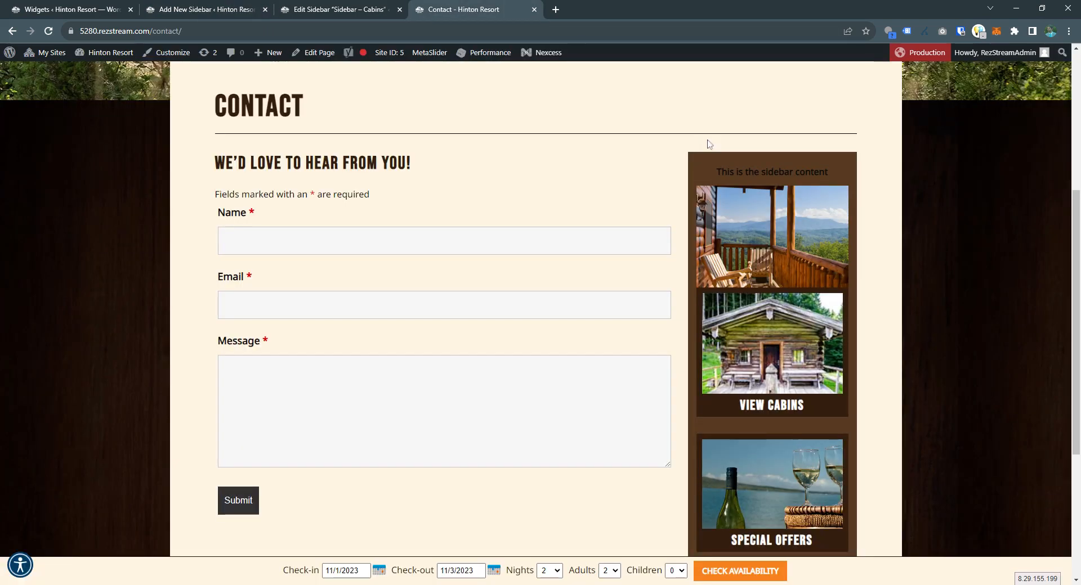
pyautogui.click(48, 30)
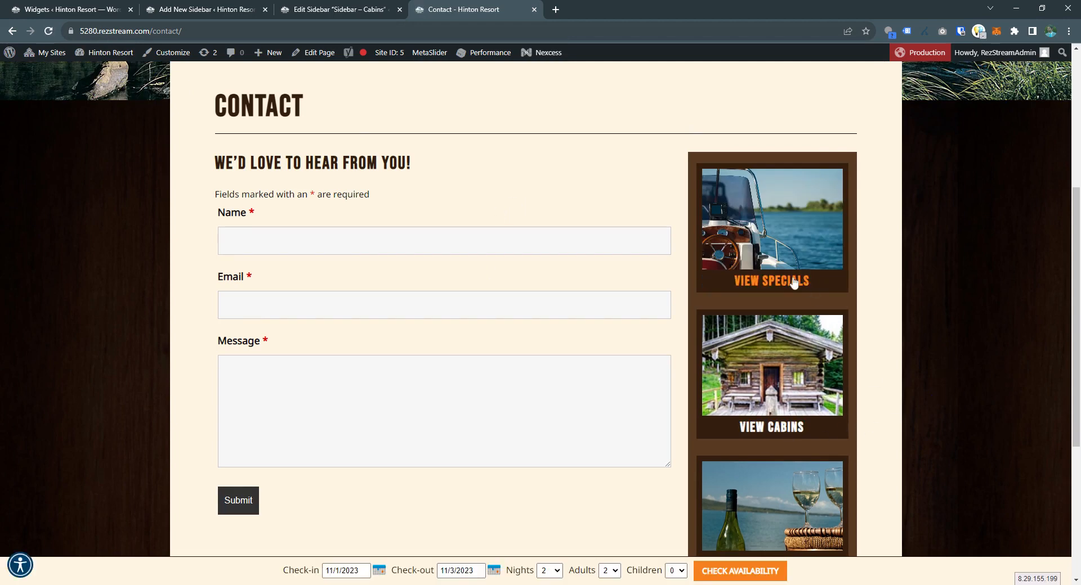
# - Delete the Sidebar Widget Blocks widget assigned to New Sidebar from Sidebar - Page and reload the Contact page
pyautogui.click(91, 5)
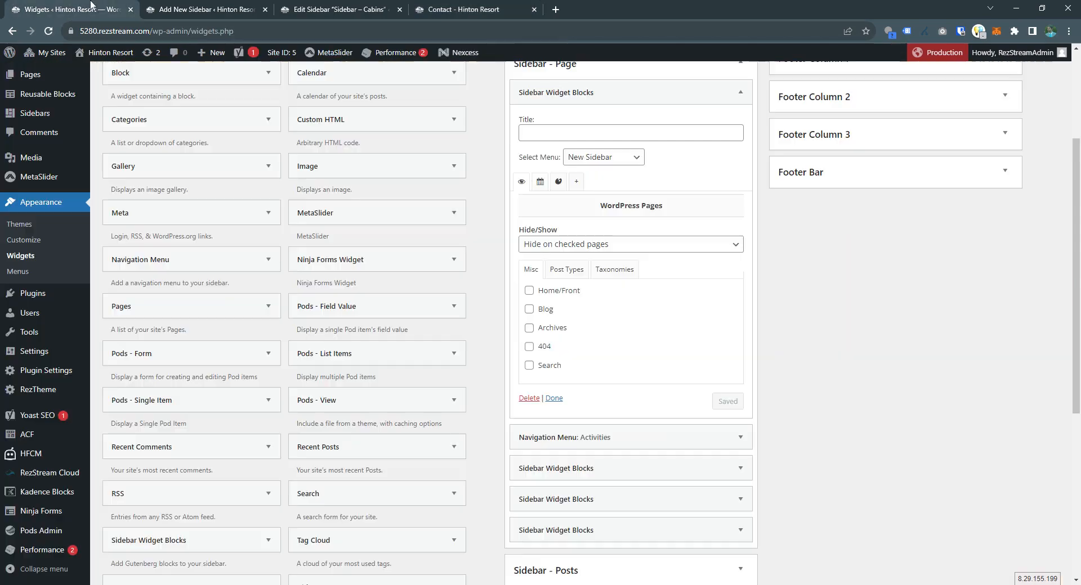
pyautogui.scroll(-3, 841, 315)
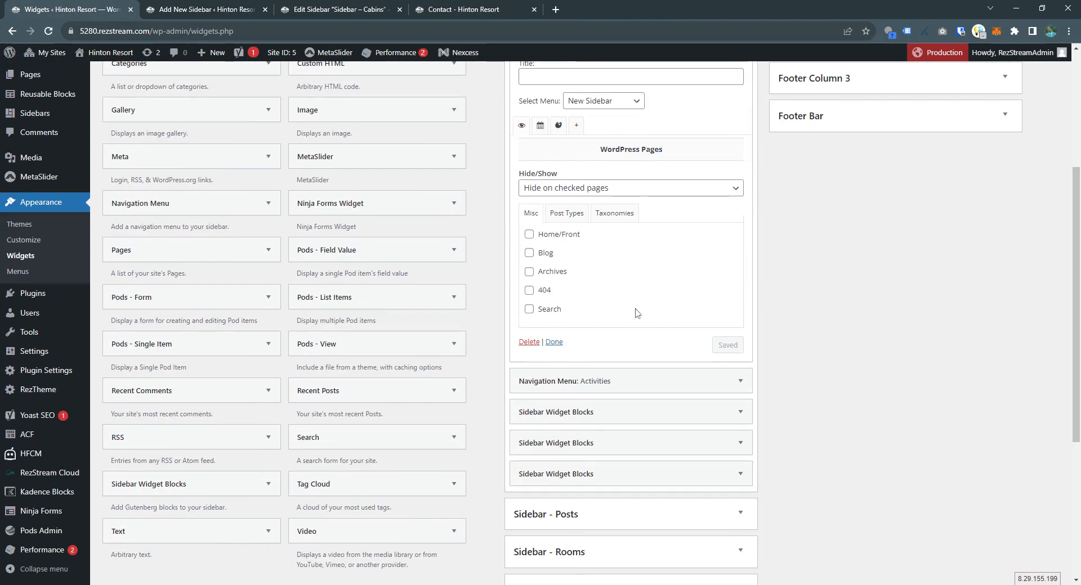
pyautogui.click(529, 342)
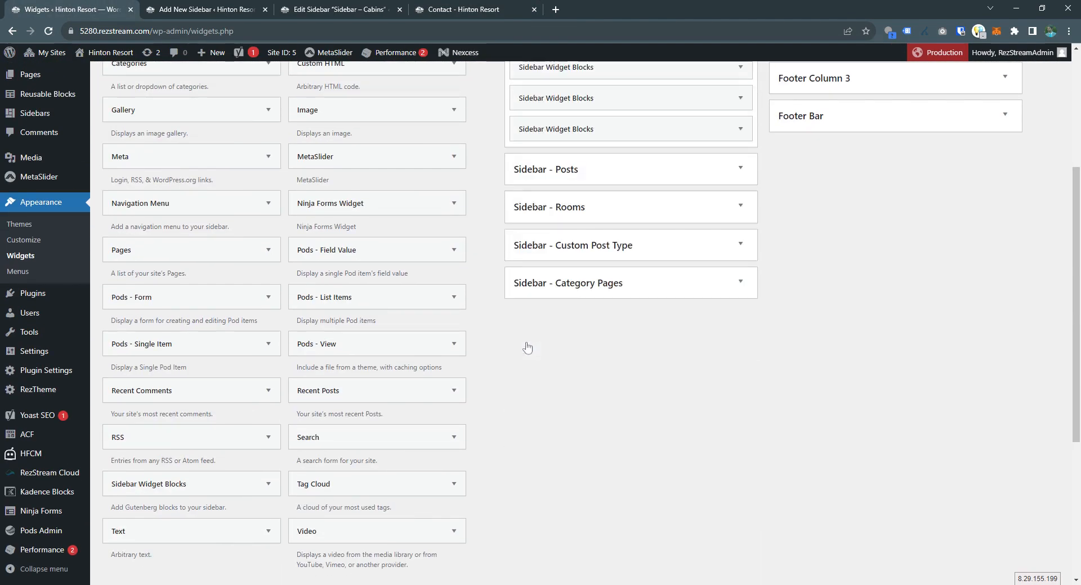
pyautogui.click(458, 9)
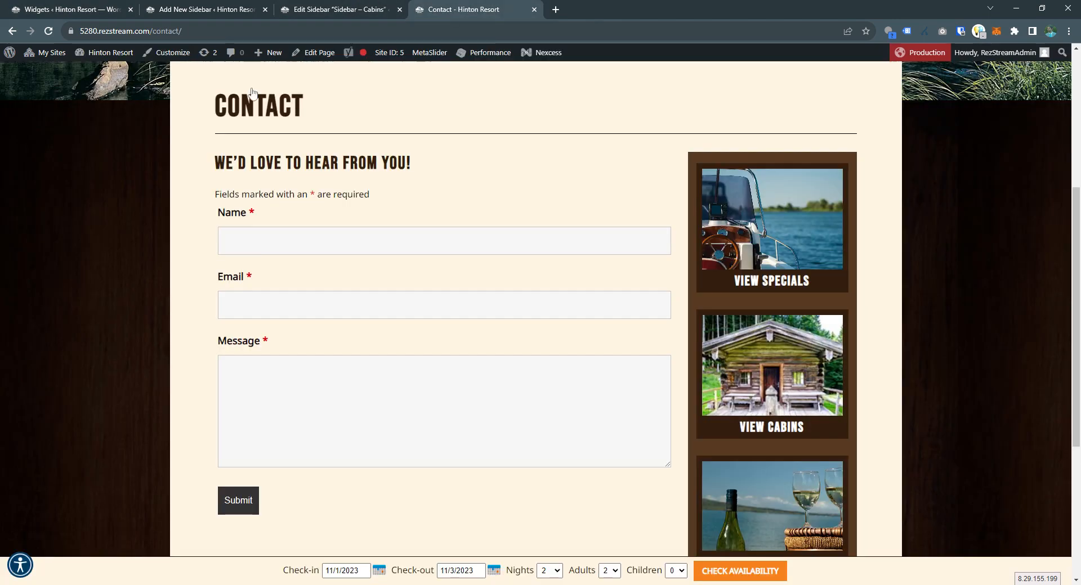
pyautogui.click(49, 31)
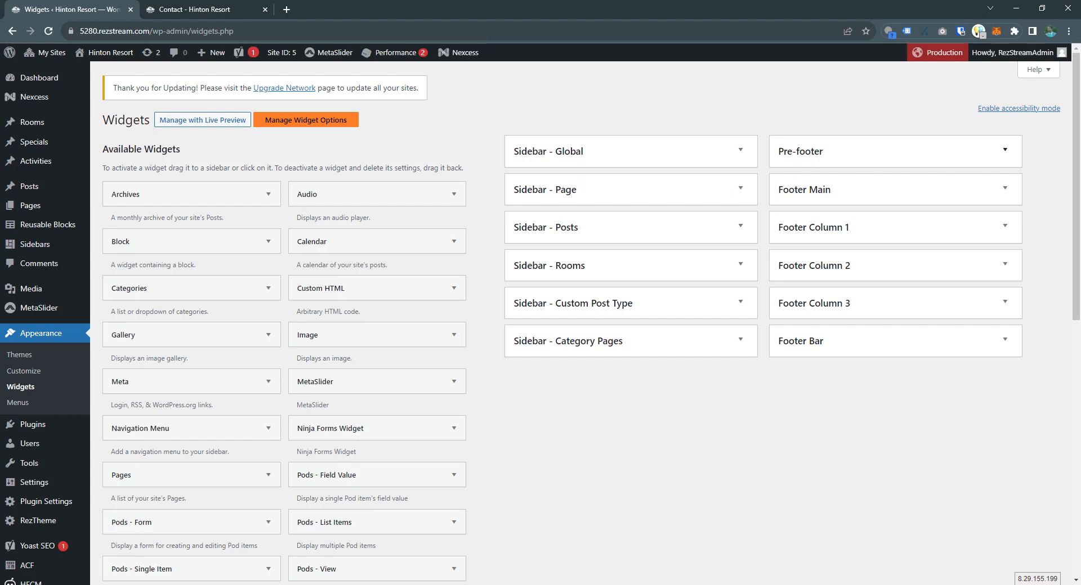
# - View the Contact page's sidebar and open the settings of the first Sidebar Widget Blocks widget in Sidebar - Page
pyautogui.click(227, 7)
pyautogui.scroll(-5, 813, 264)
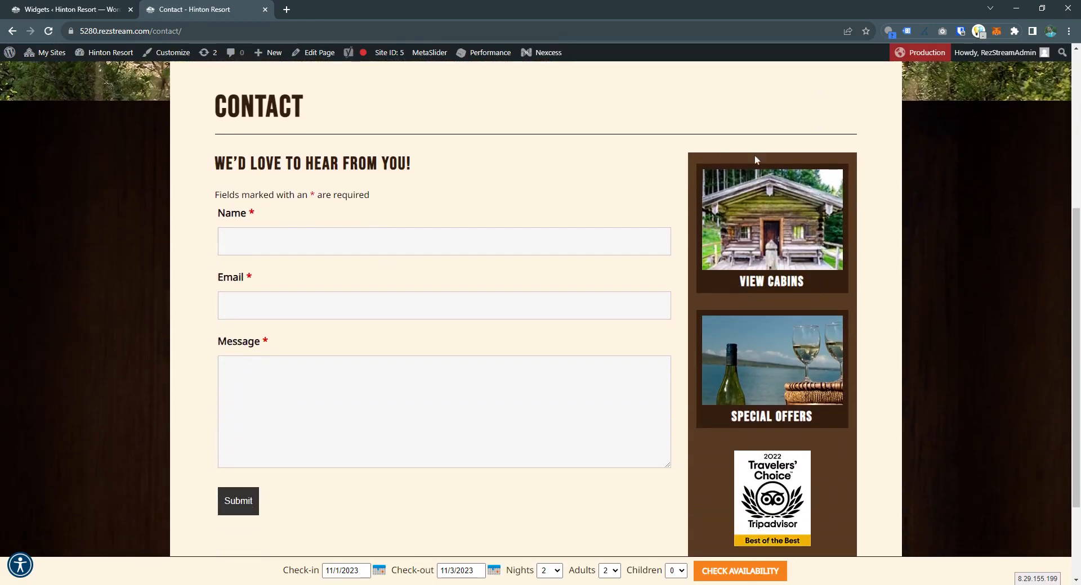
pyautogui.click(94, 5)
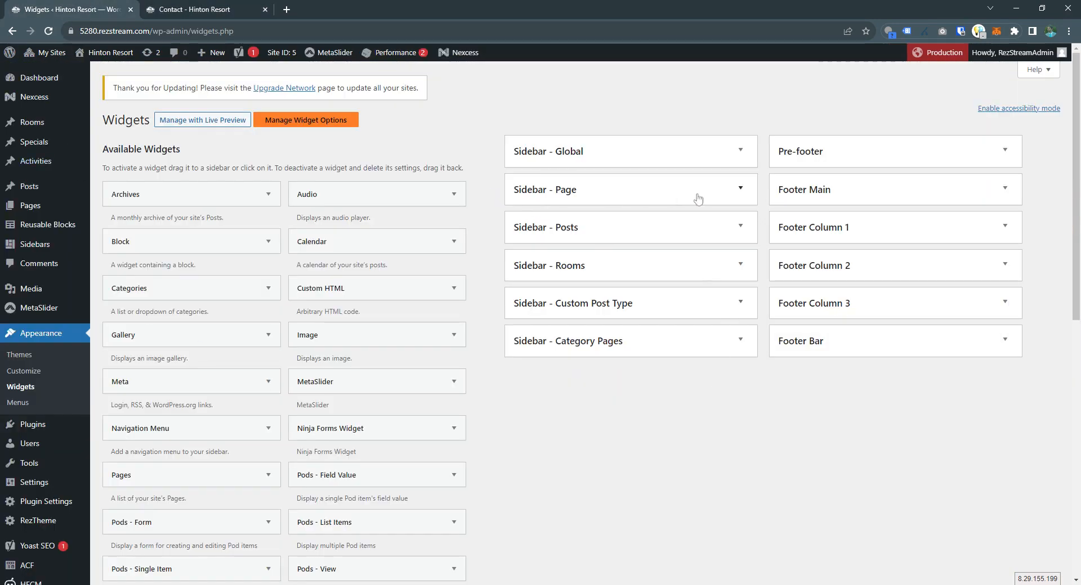
pyautogui.click(738, 191)
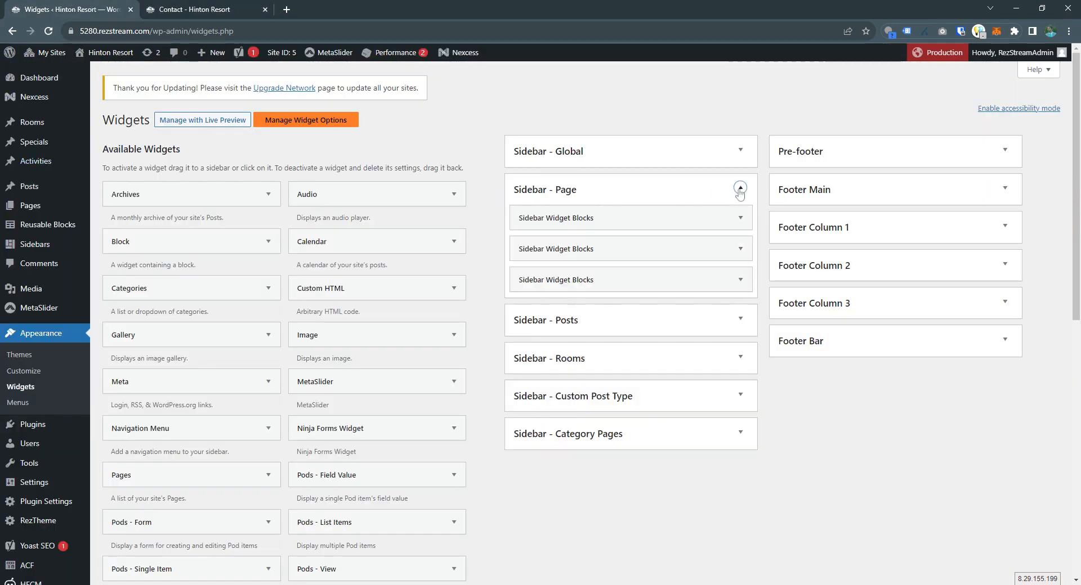
pyautogui.click(740, 219)
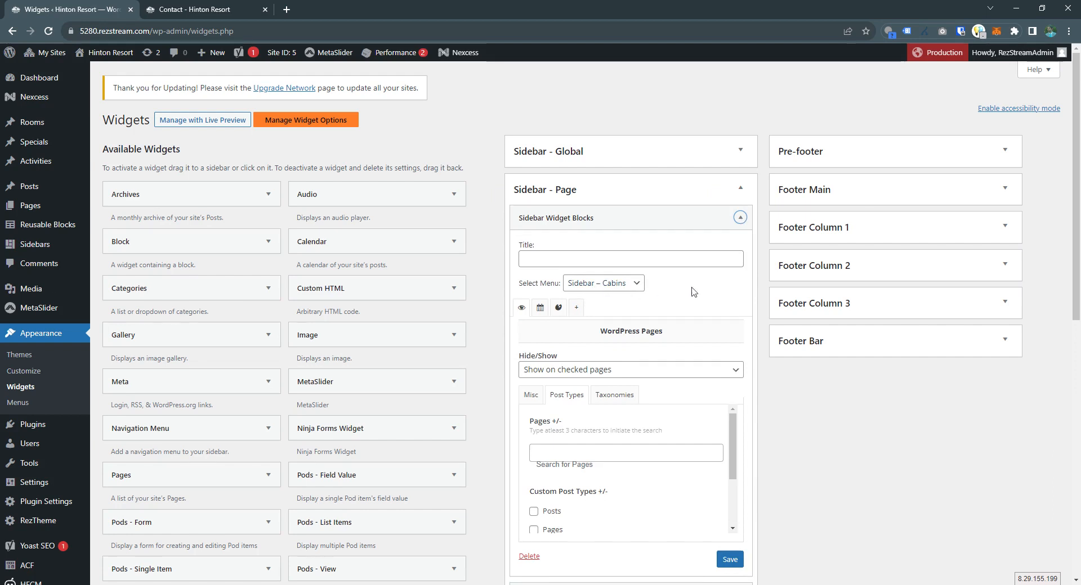
pyautogui.scroll(-2, 708, 276)
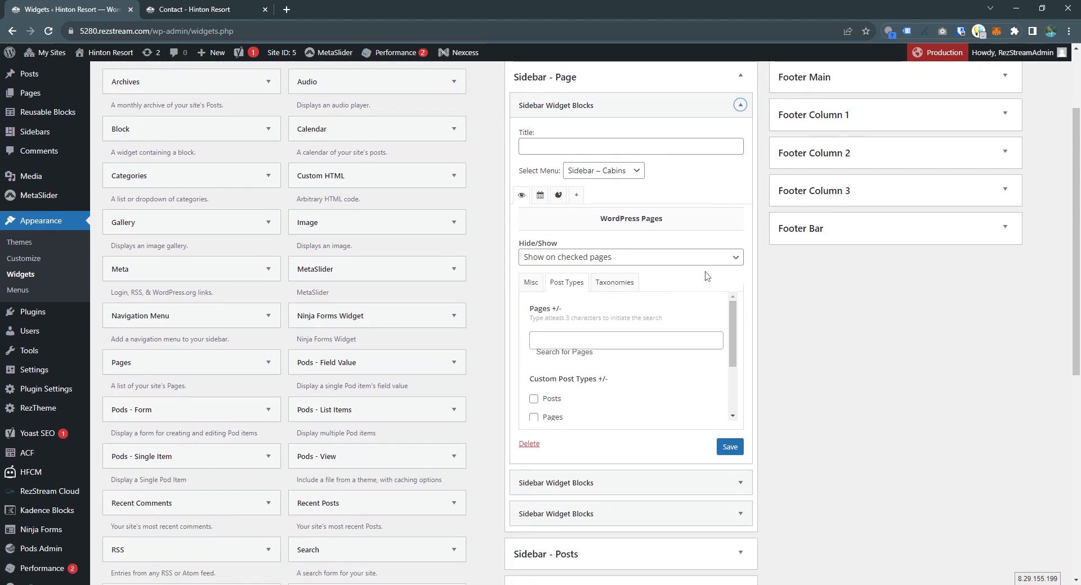
# - Set the Sidebar – Cabins widget's Hide/Show option to Hide on checked pages
pyautogui.moveTo(518, 244); pyautogui.dragTo(560, 243)
pyautogui.click(621, 243)
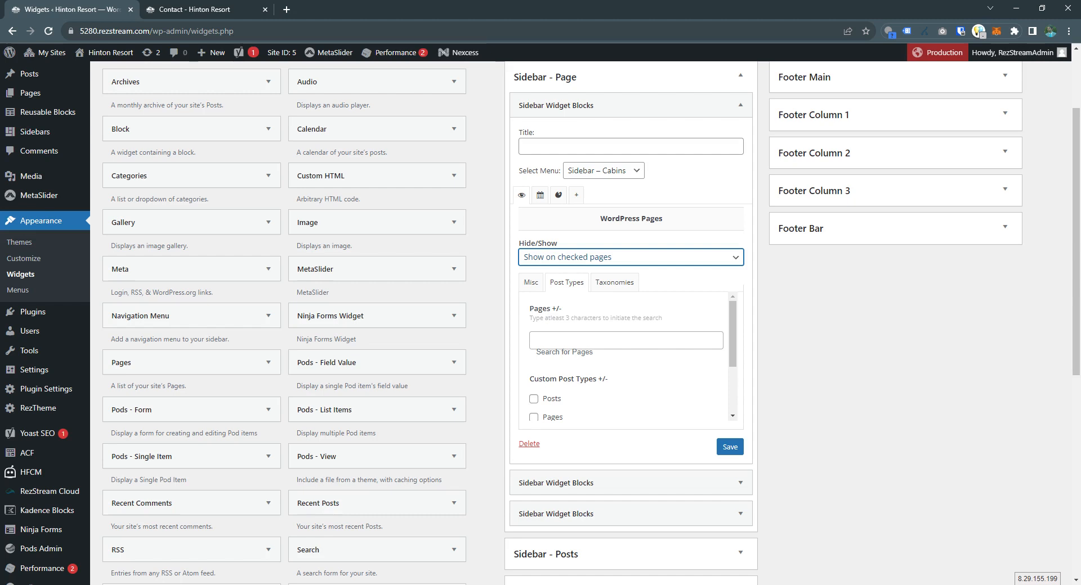
pyautogui.press('Up')
pyautogui.click(676, 282)
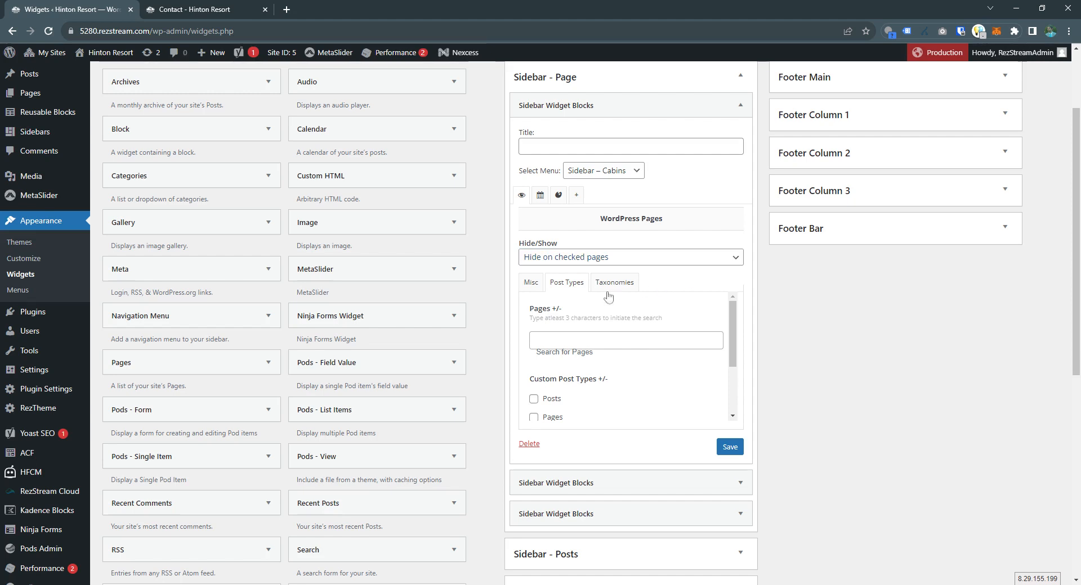
# - Add the Contact page to the Sidebar – Cabins widget's checked pages under Post Types and save the widget
pyautogui.click(535, 288)
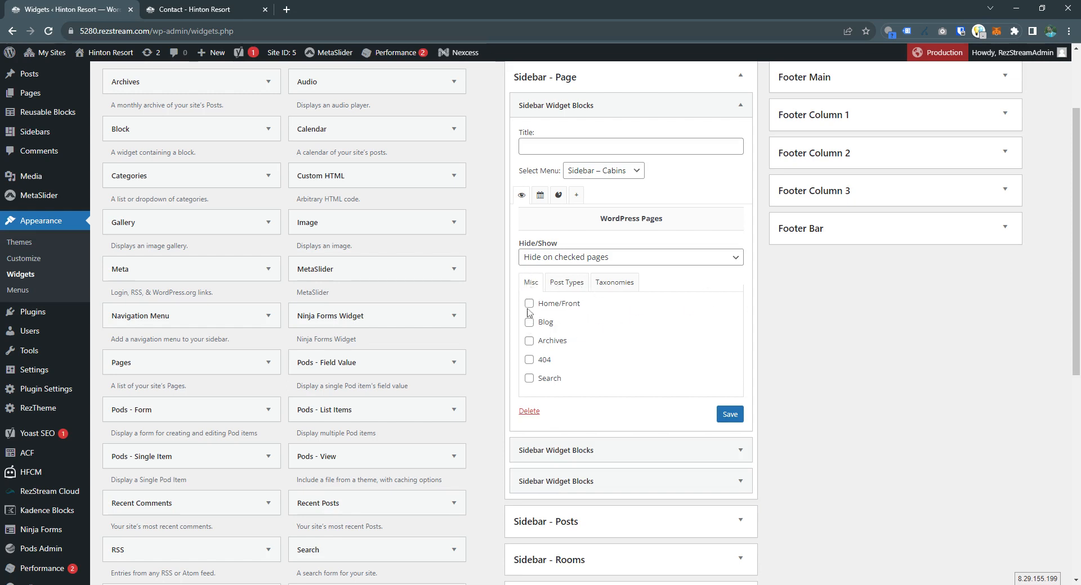
pyautogui.click(568, 287)
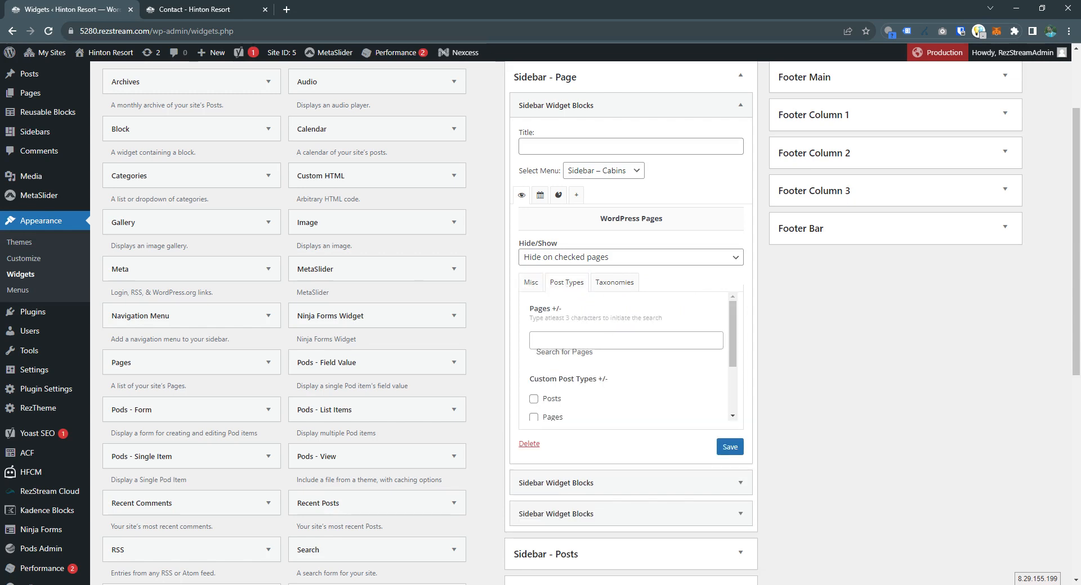
pyautogui.click(536, 350)
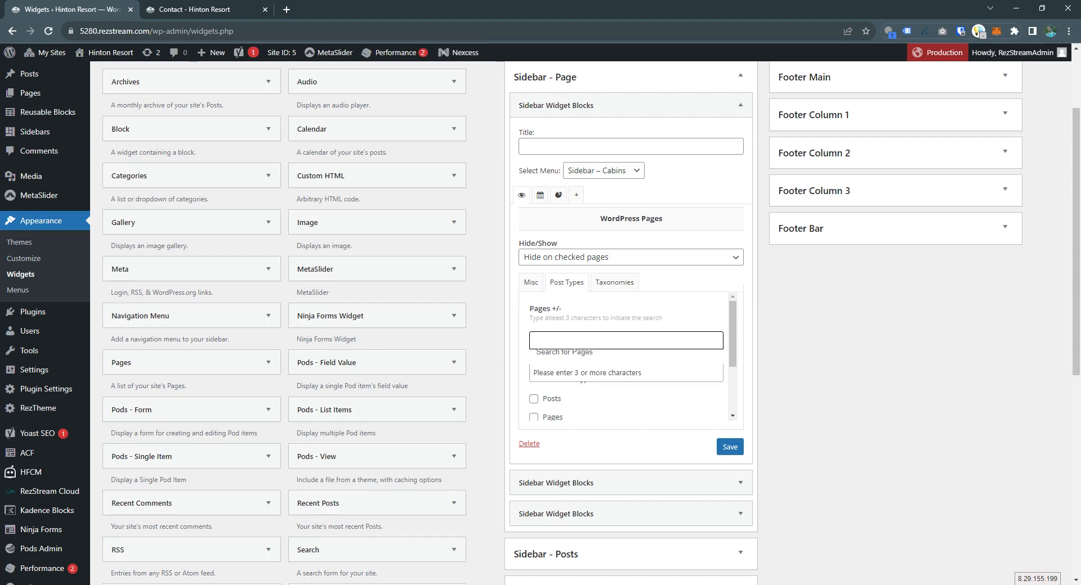
pyautogui.click(537, 352)
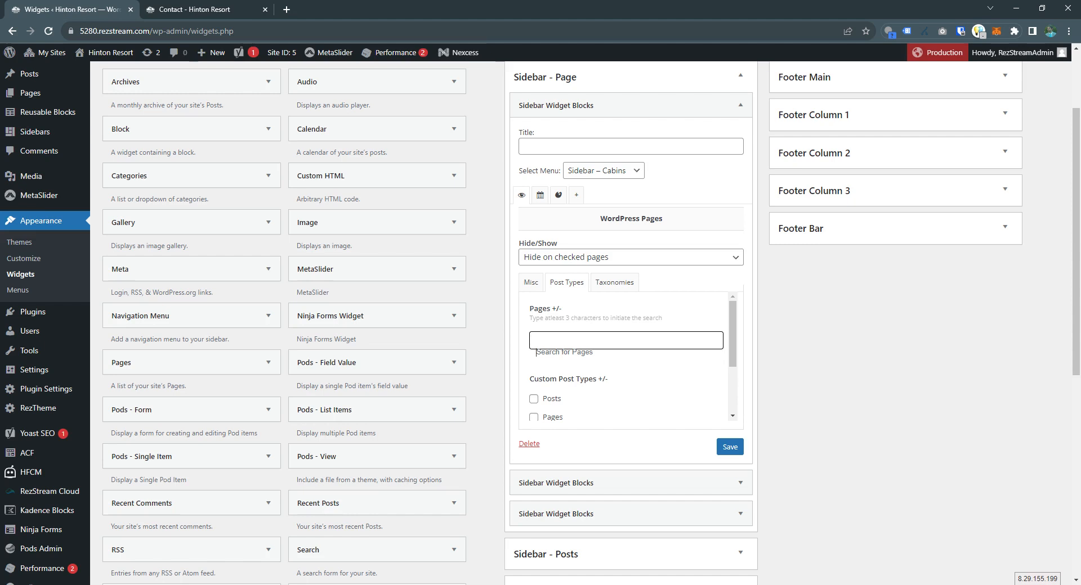
pyautogui.write('con')
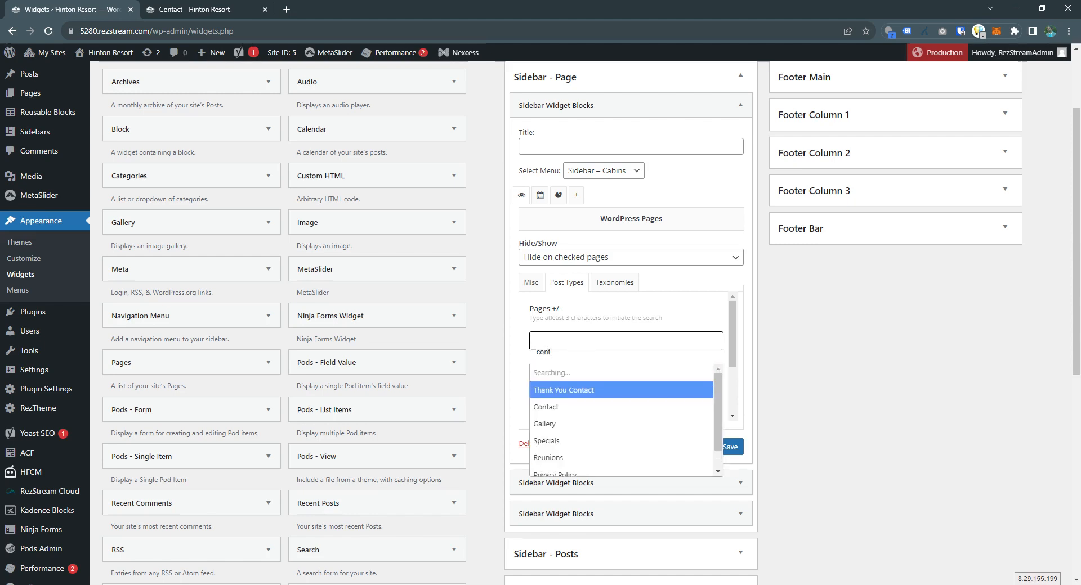
pyautogui.write('t')
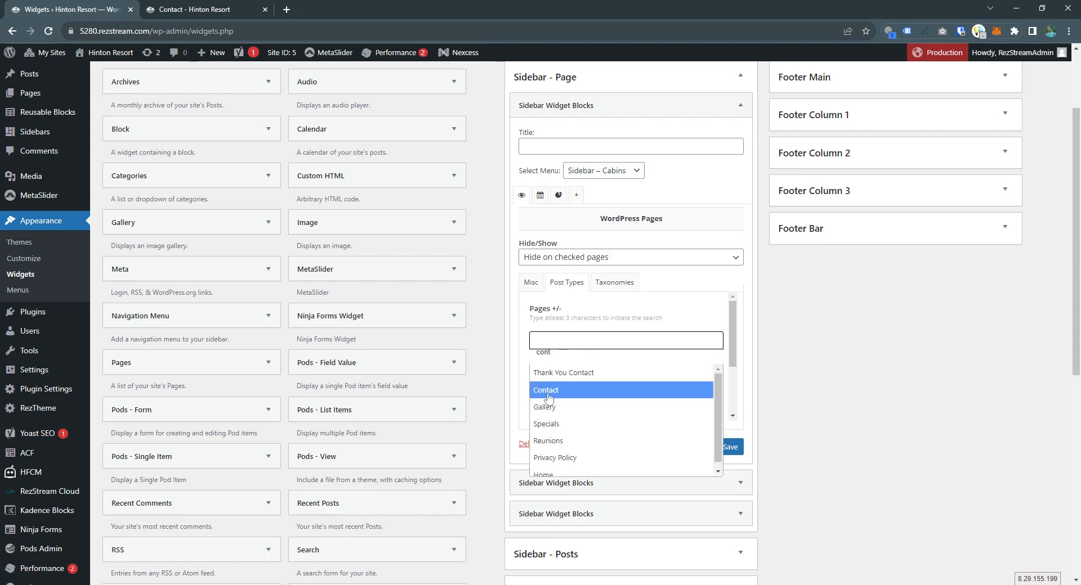
pyautogui.click(547, 398)
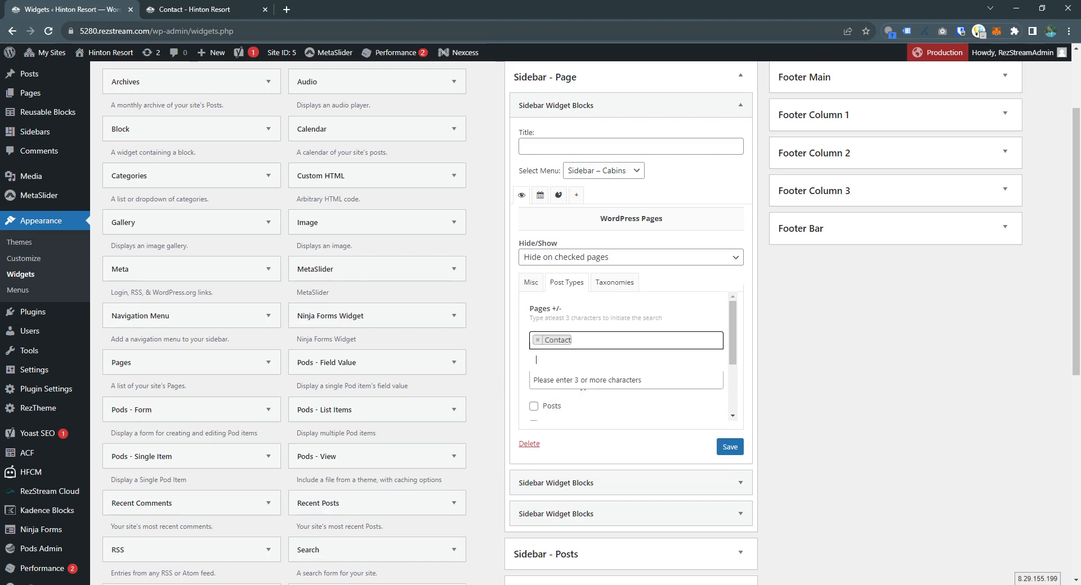
pyautogui.click(727, 450)
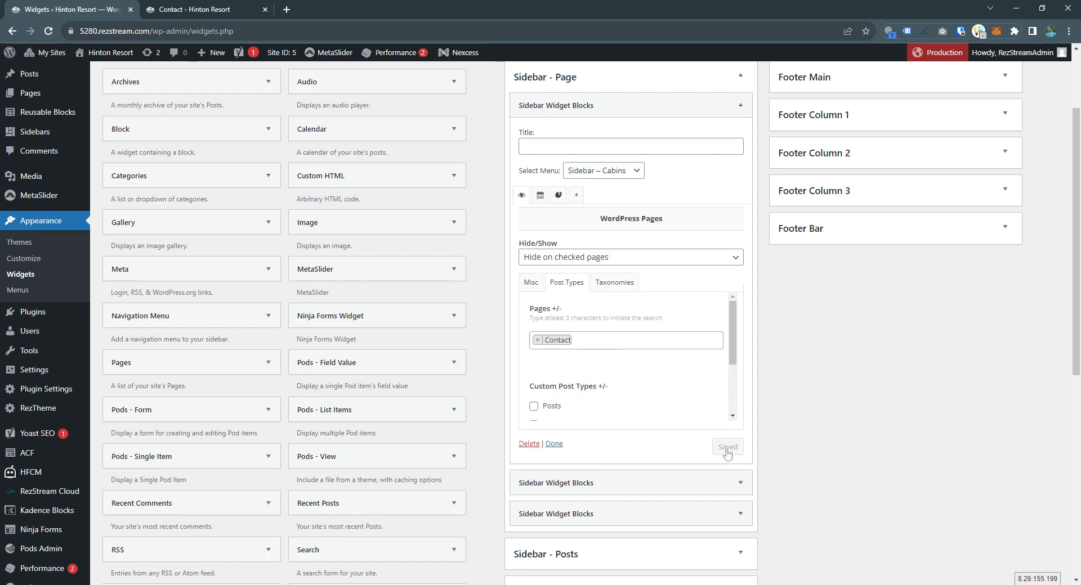
# - Reload the Contact page and check which blocks its sidebar displays
pyautogui.click(197, 8)
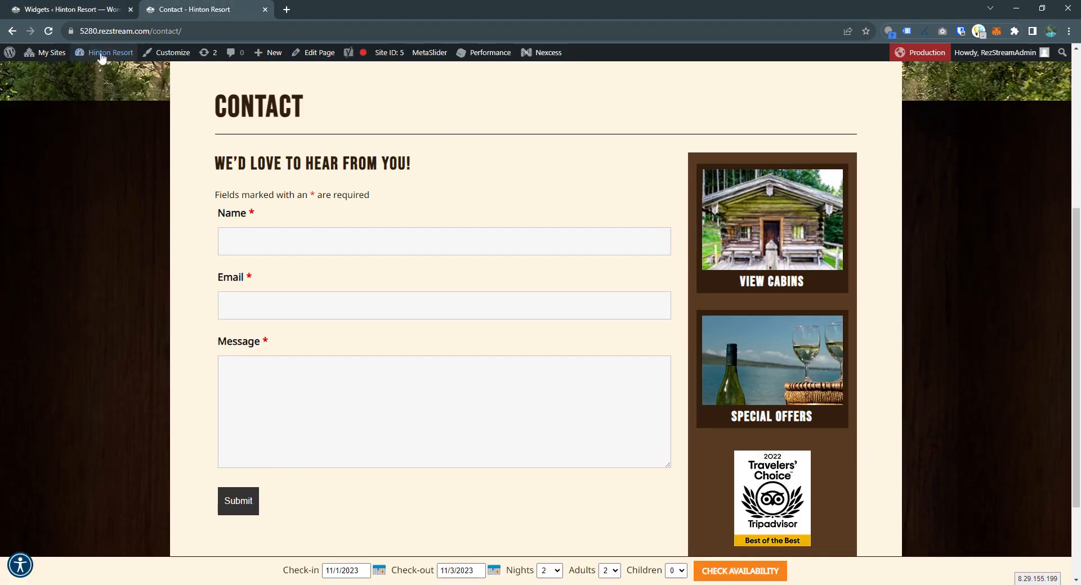
pyautogui.click(49, 31)
pyautogui.scroll(2, 551, 224)
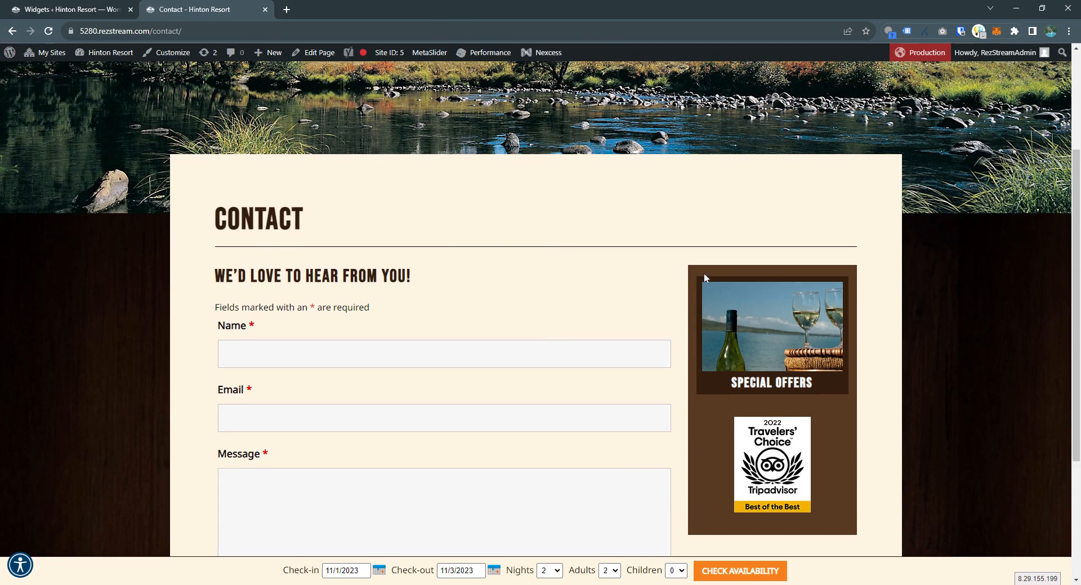
# - Set the Sidebar – Cabins widget's Hide/Show option to Show on checked pages and save the widget
pyautogui.click(69, 5)
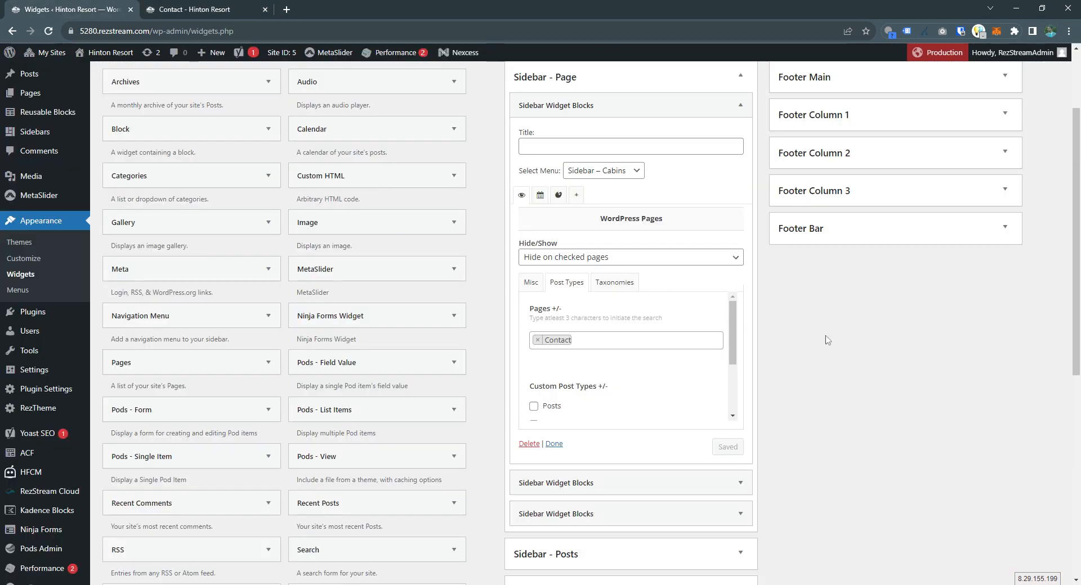
pyautogui.click(551, 264)
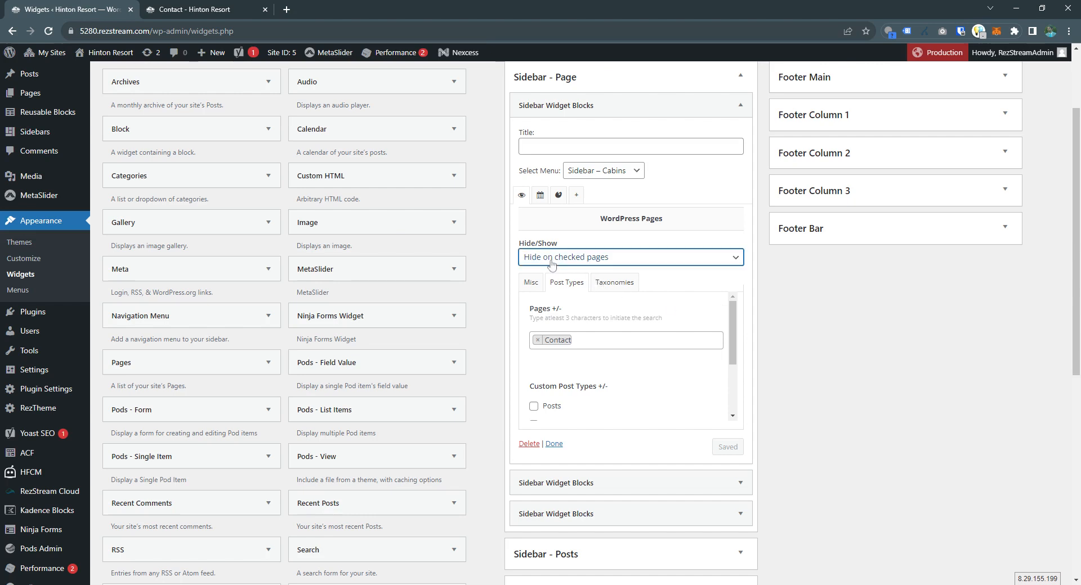
pyautogui.click(565, 282)
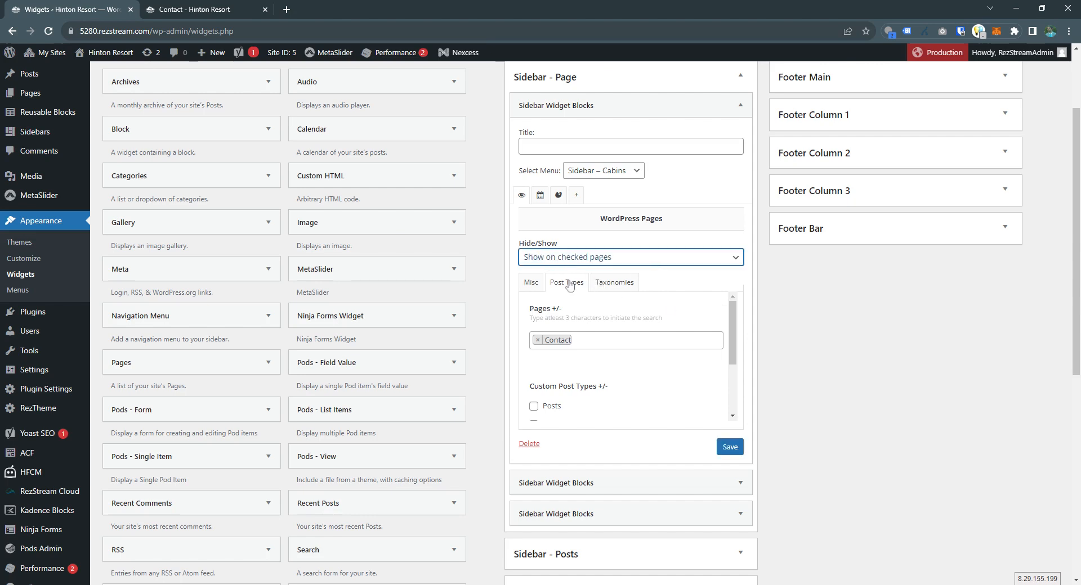
pyautogui.click(730, 446)
# - Reload the Contact page, and open the Reunions page to compare the sidebars on both
pyautogui.click(175, 8)
pyautogui.press('F5')
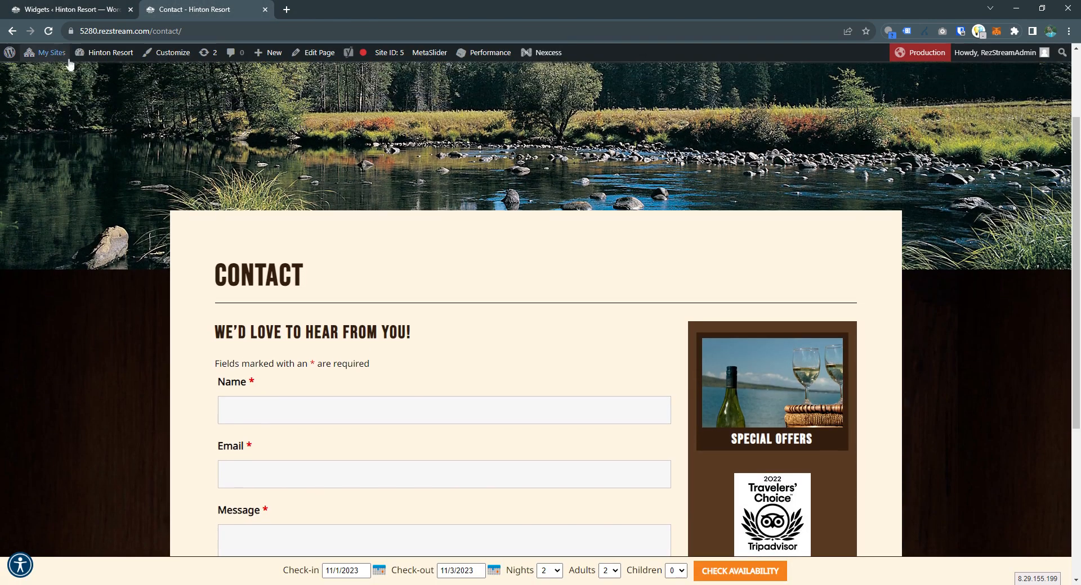
pyautogui.scroll(-1, 451, 236)
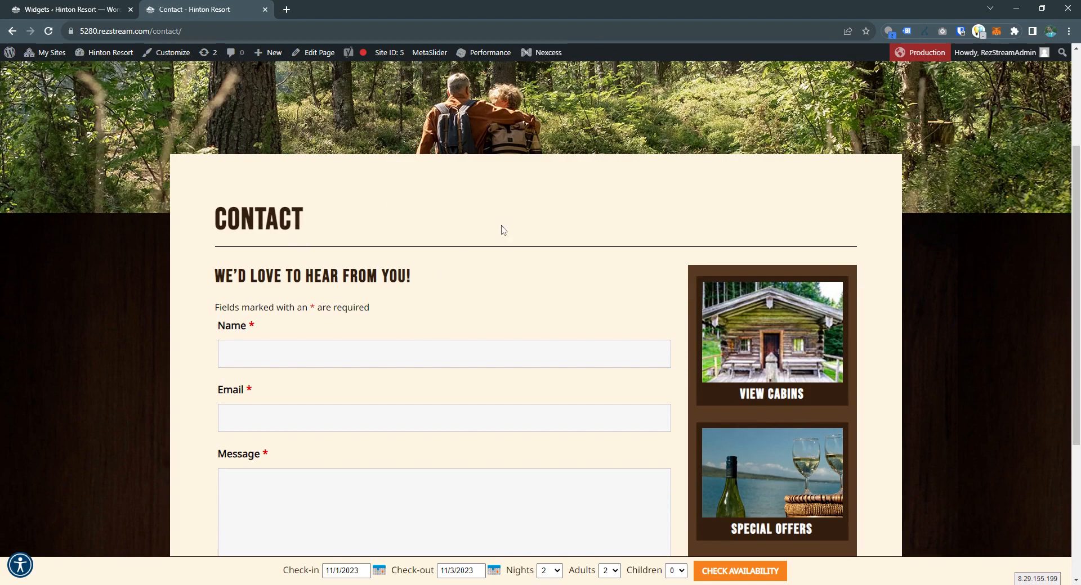
pyautogui.scroll(2, 501, 231)
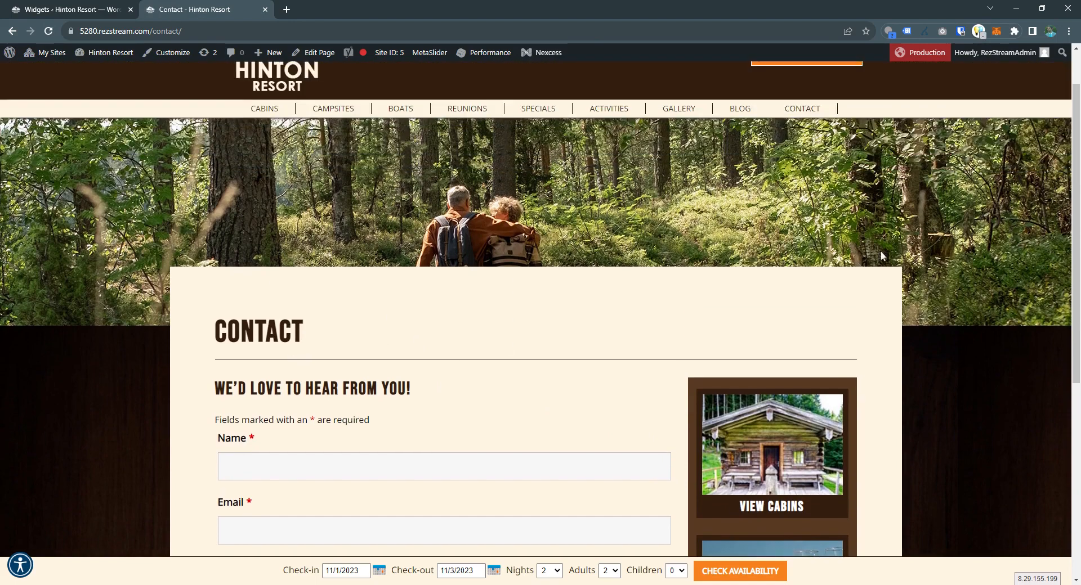
pyautogui.click(467, 109)
pyautogui.scroll(-3, 379, 222)
pyautogui.scroll(1, 721, 273)
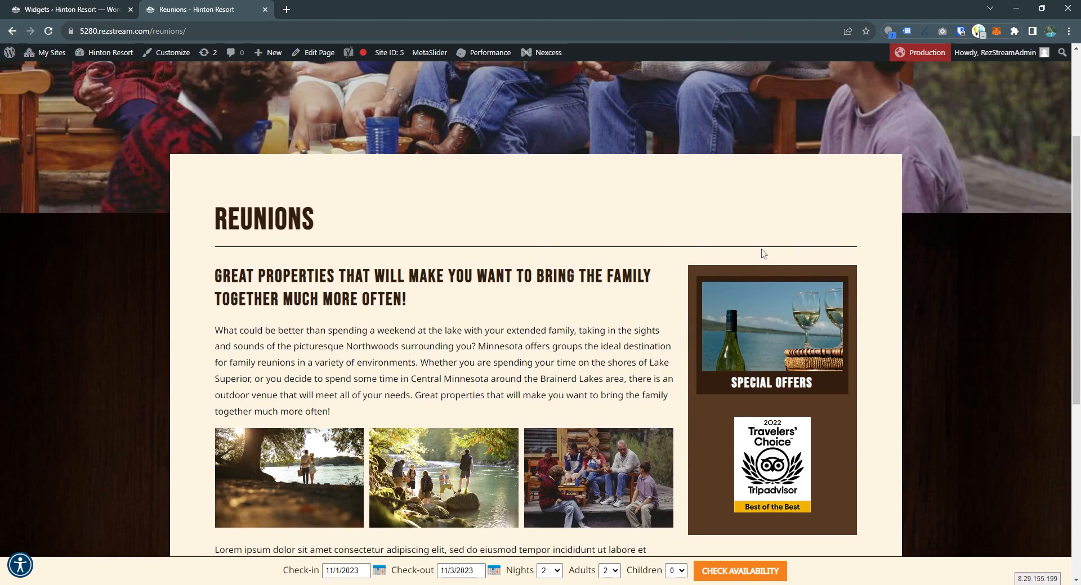
pyautogui.scroll(2, 555, 211)
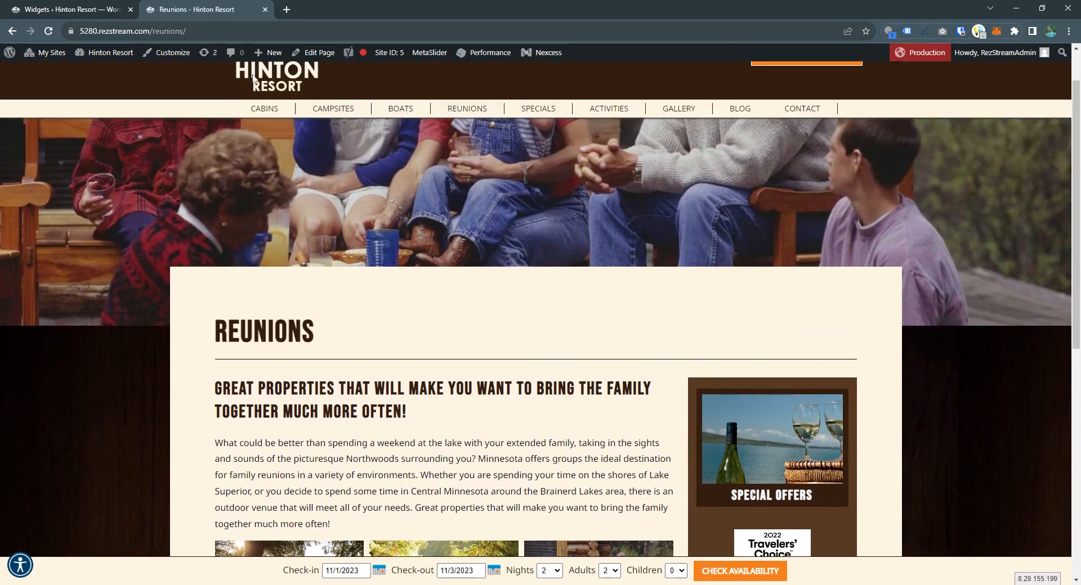
# - Remove the Contact page from the Sidebar – Cabins widget's checked pages in Sidebar - Page
pyautogui.click(101, 7)
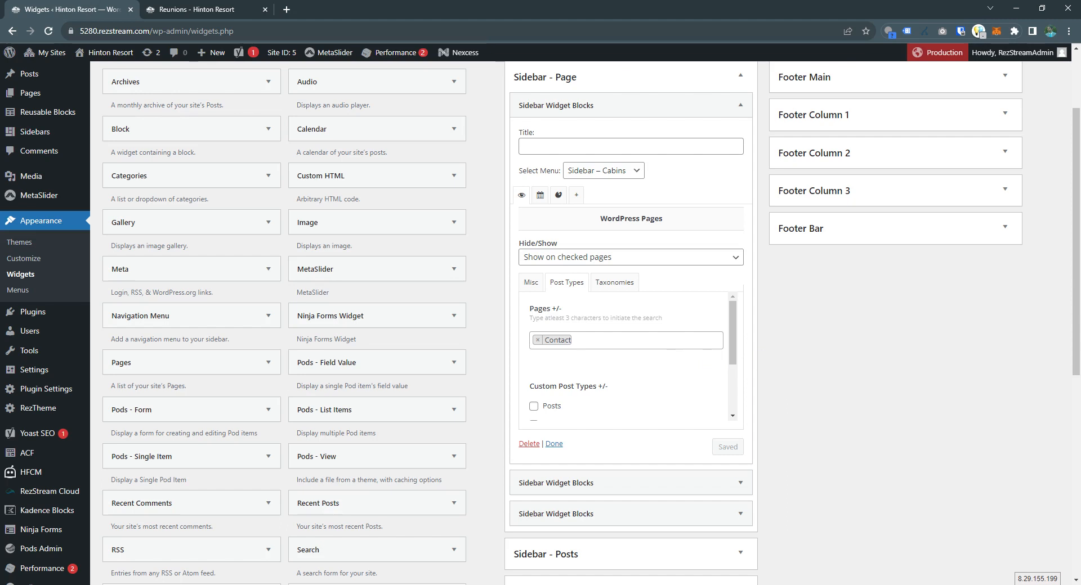
pyautogui.click(538, 341)
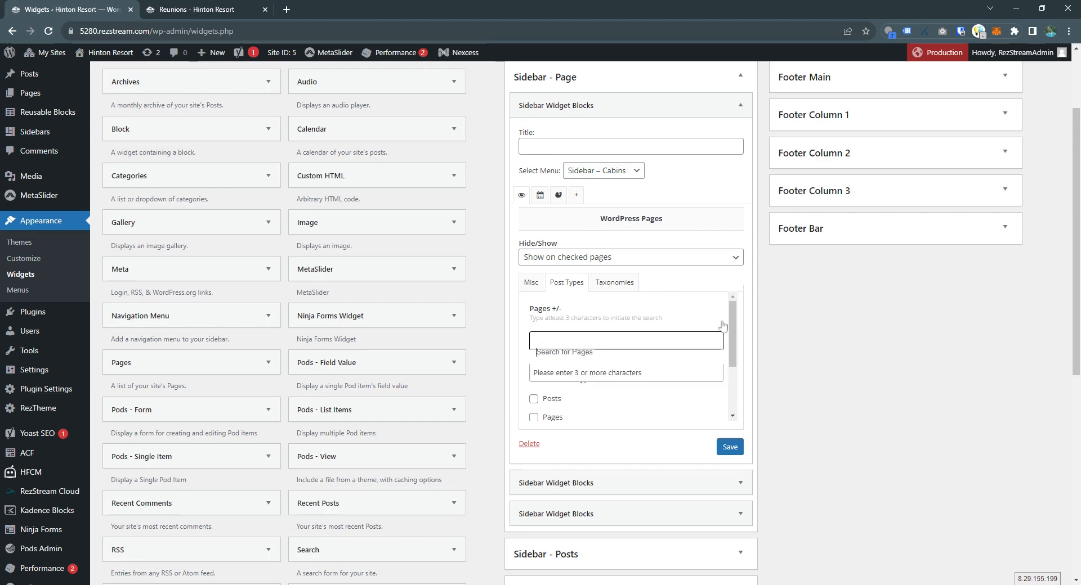
pyautogui.click(797, 333)
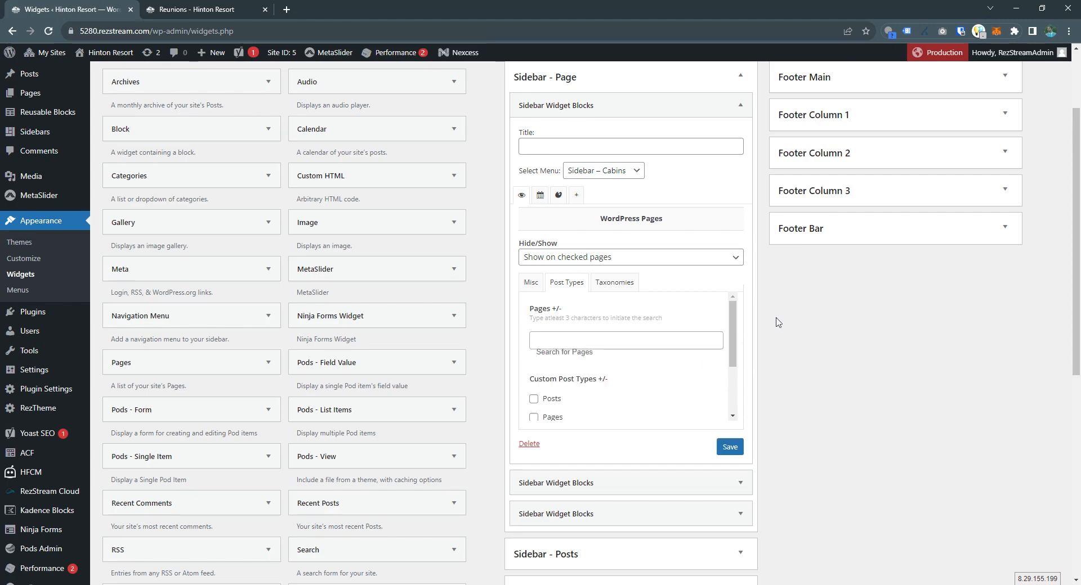
pyautogui.scroll(2, 779, 324)
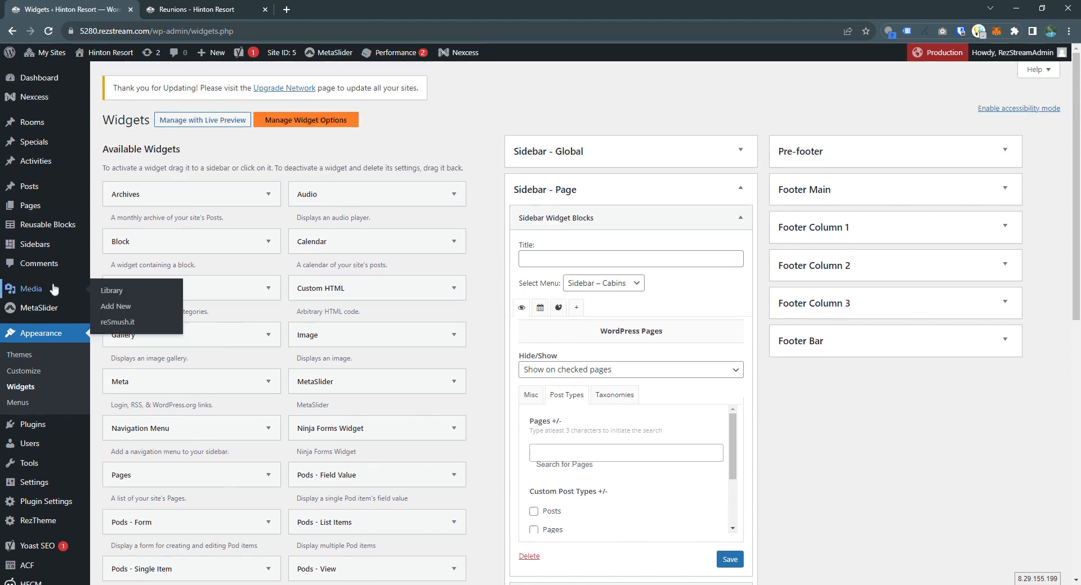